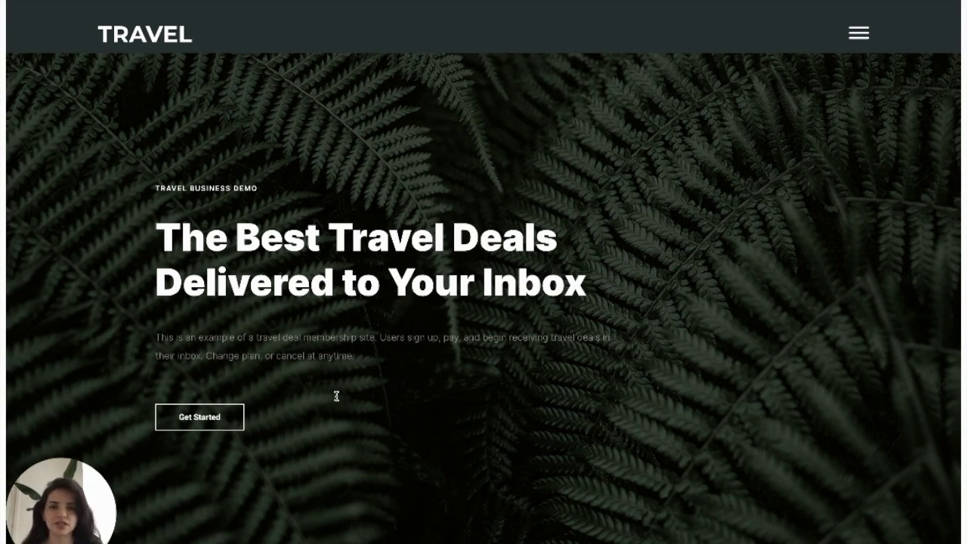
# Scroll the travel site home page down to its Basic and Exclusive pricing cards.
pyautogui.scroll(-5, 336, 397)
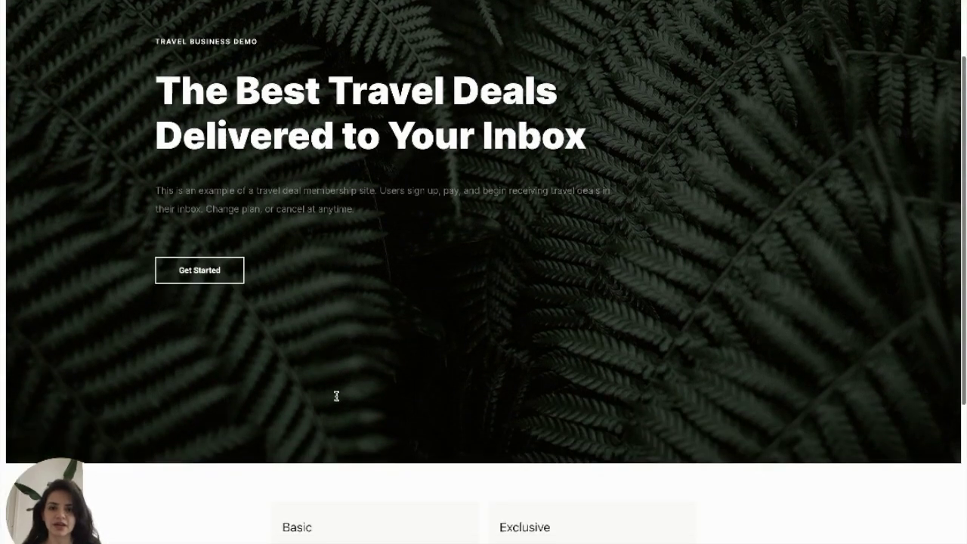
pyautogui.scroll(-1, 336, 397)
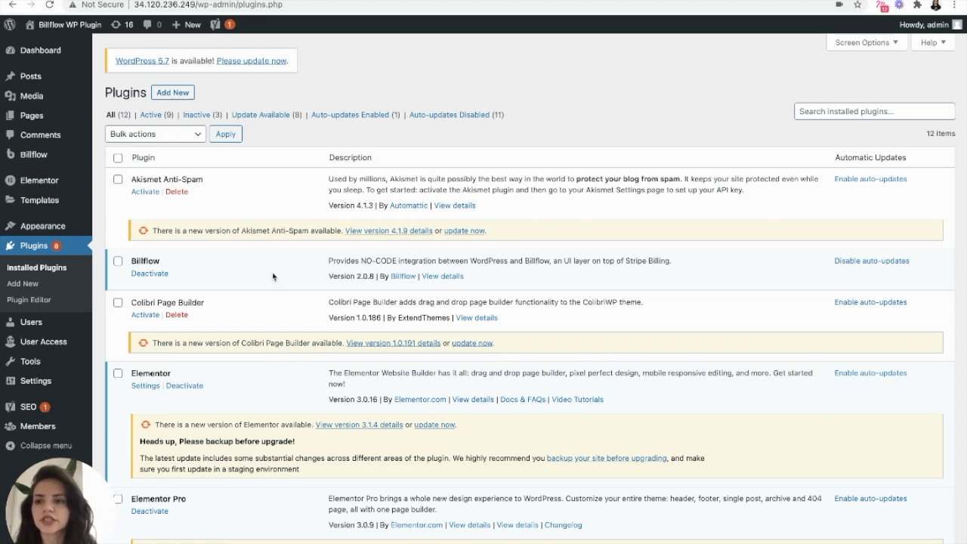
# Open the Billflow Settings page with its secret key field, then go to the Stripe Products list.
pyautogui.moveTo(58, 153)
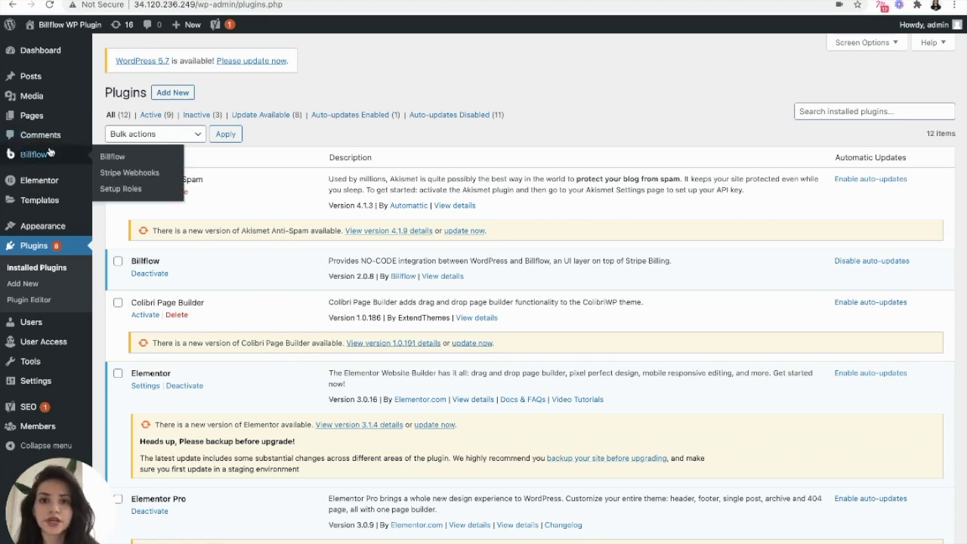
pyautogui.click(34, 155)
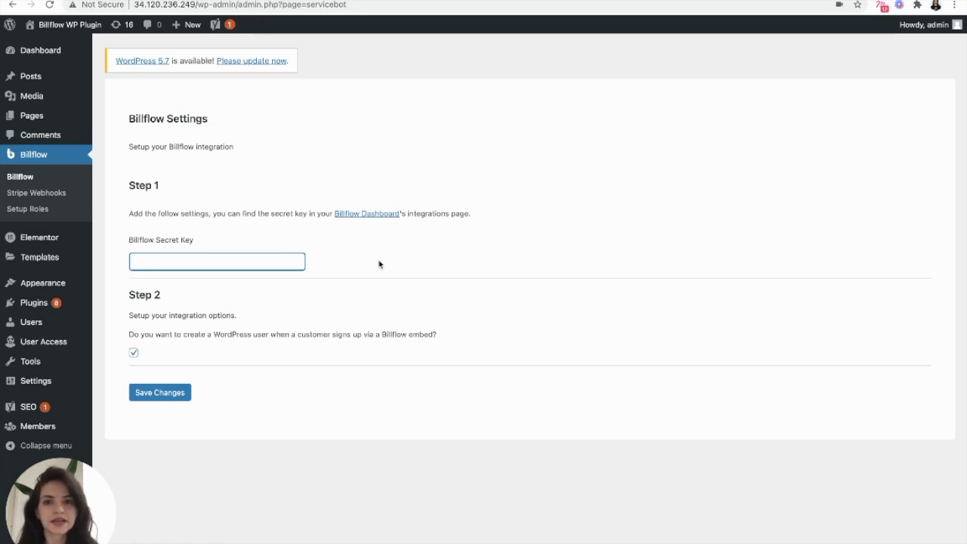
pyautogui.click(379, 263)
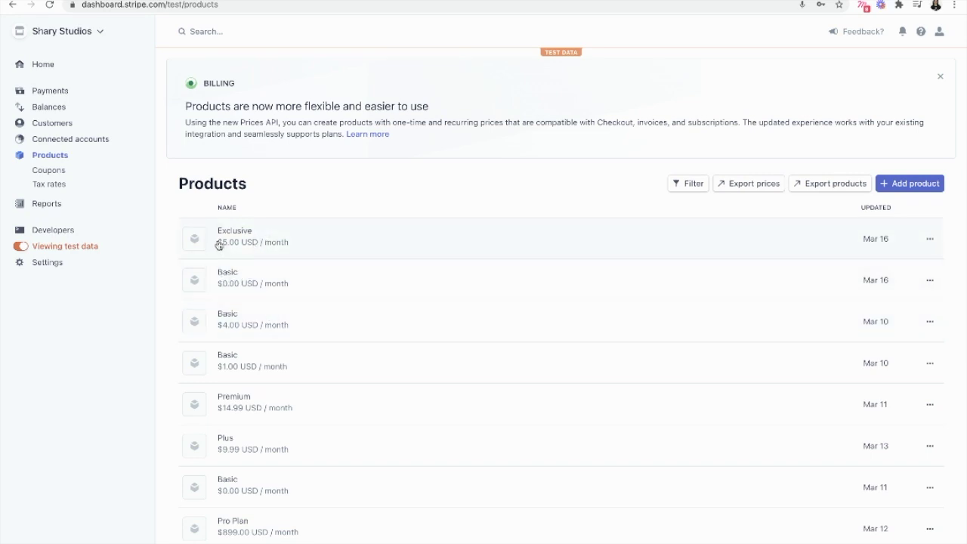
# Open the Basic product's edit form in Stripe and look through its details.
pyautogui.click(226, 275)
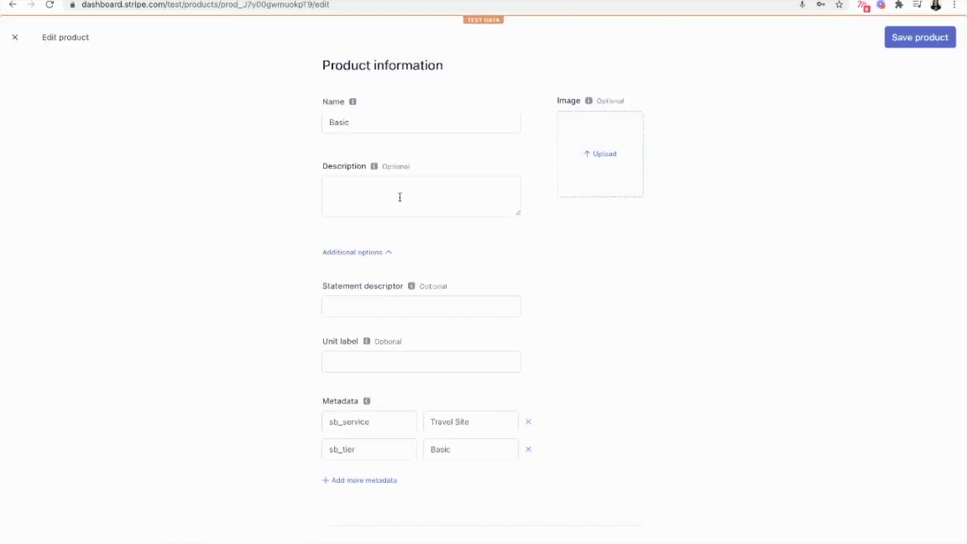
pyautogui.scroll(-3, 391, 322)
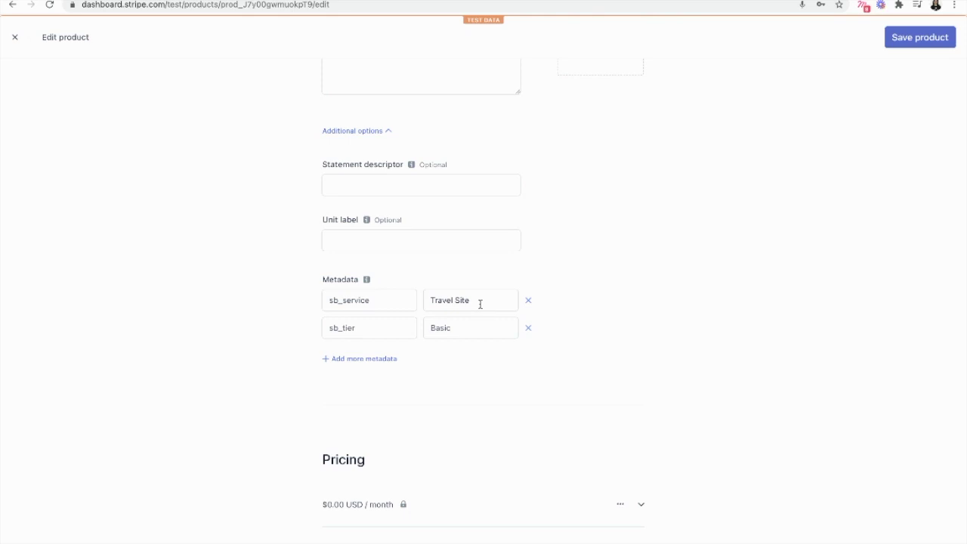
pyautogui.scroll(2, 480, 303)
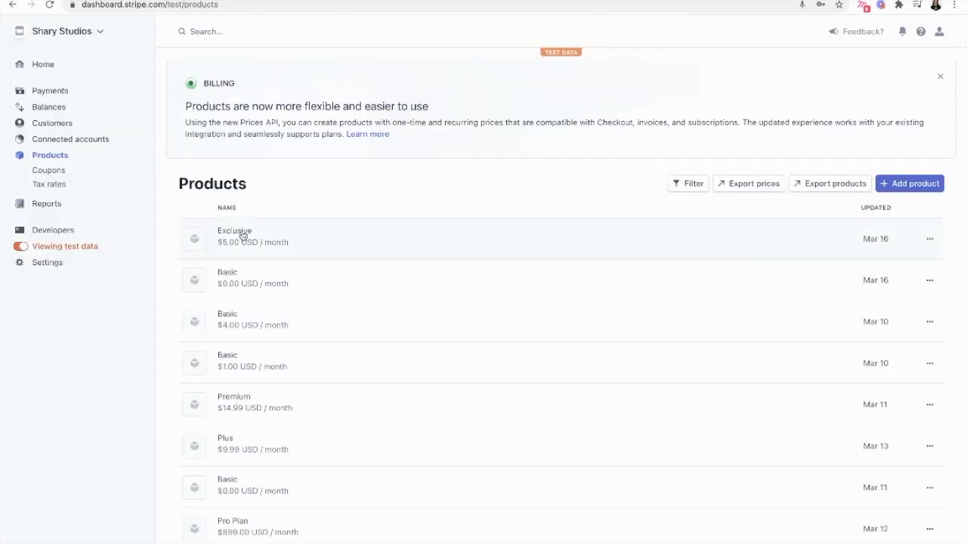
# Edit the Exclusive product and point out its sb_service Travel Site and sb_tier Exclusive metadata.
pyautogui.click(243, 234)
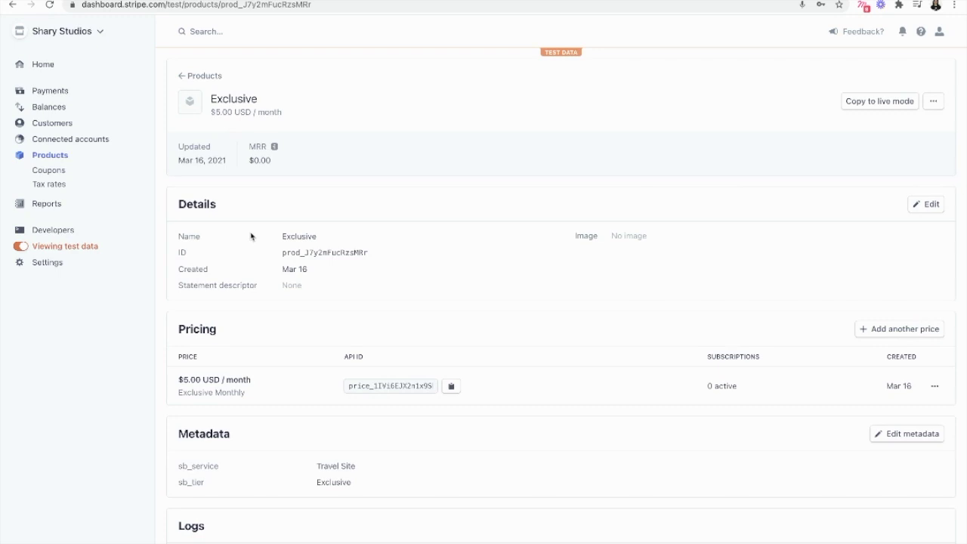
pyautogui.click(935, 208)
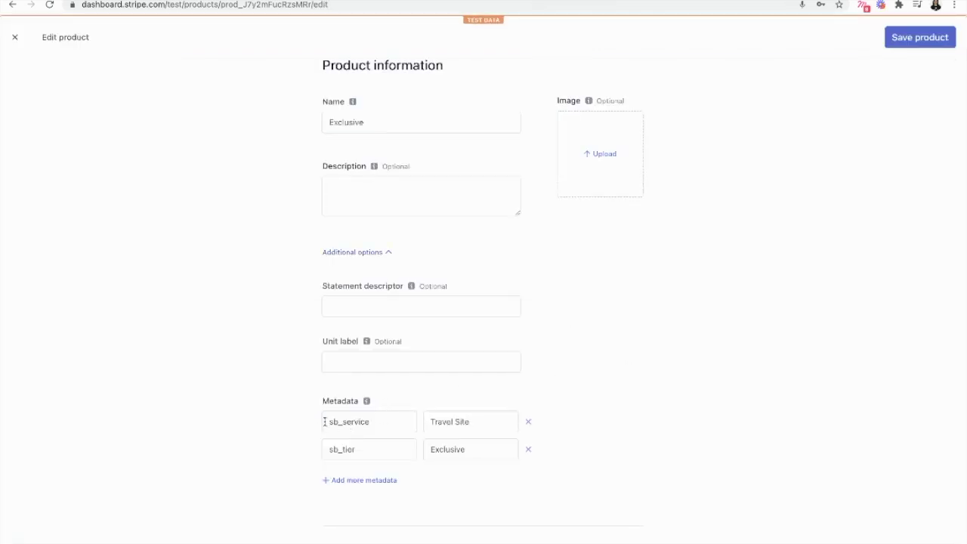
pyautogui.moveTo(324, 422); pyautogui.dragTo(378, 422)
pyautogui.moveTo(483, 422); pyautogui.dragTo(390, 420)
pyautogui.click(390, 420)
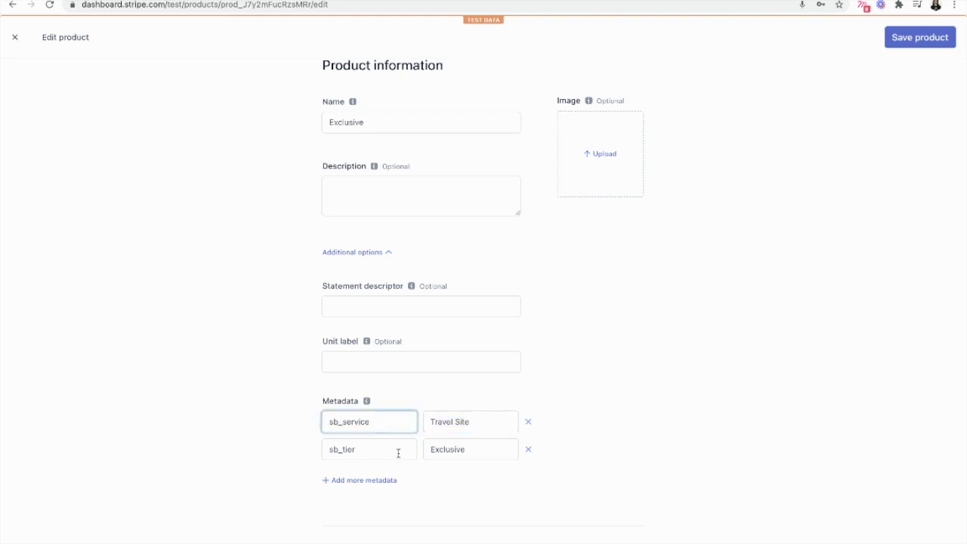
pyautogui.click(479, 450)
pyautogui.click(355, 449)
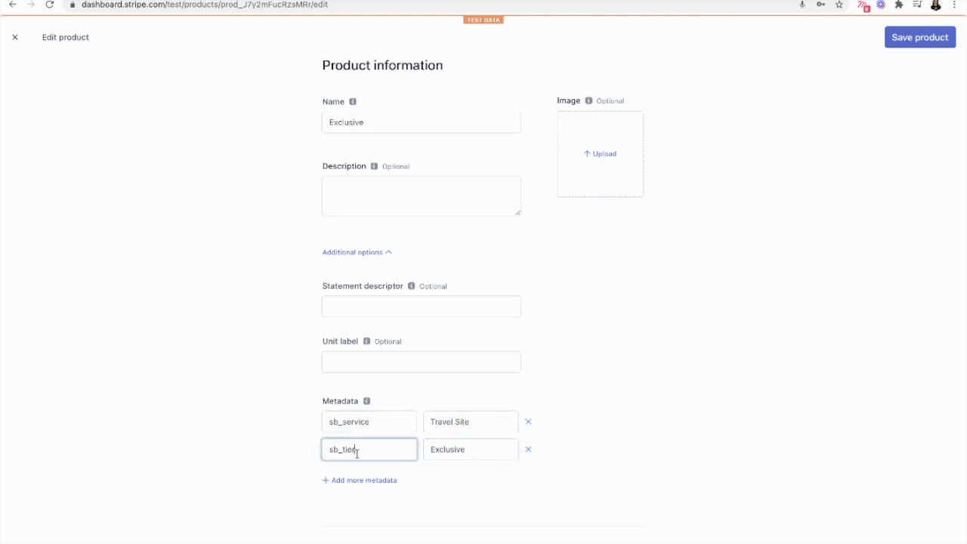
pyautogui.click(473, 449)
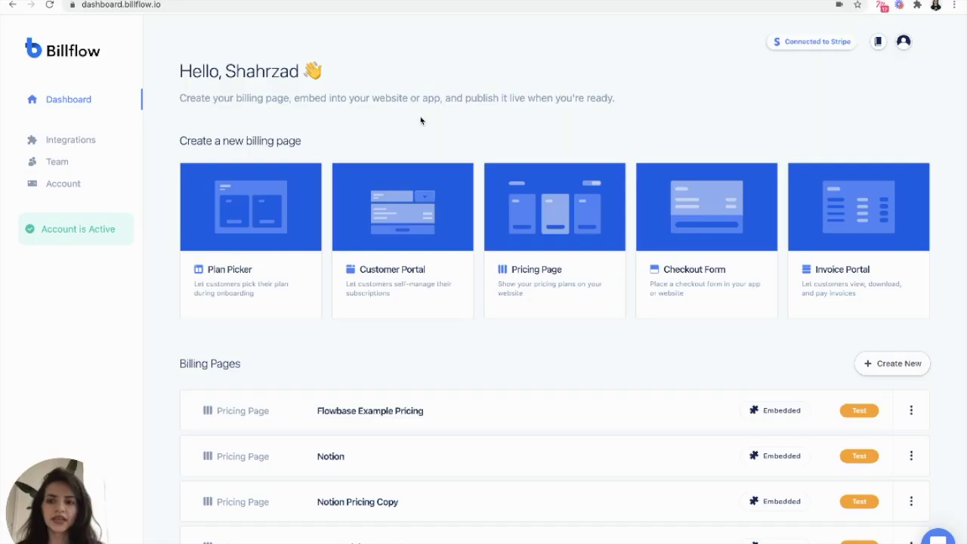
# Create a new pricing page titled Travel Site using the Travel Site service's 2 products.
pyautogui.click(564, 214)
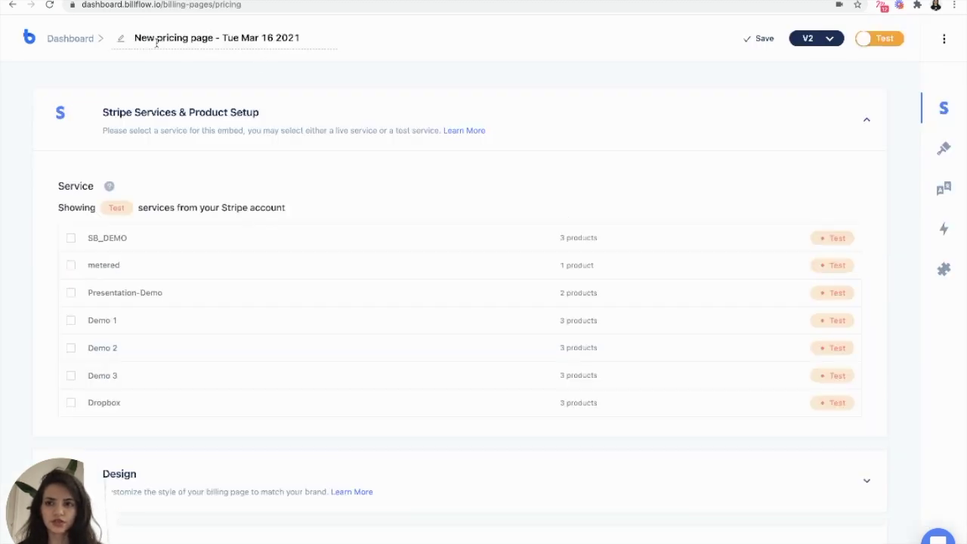
pyautogui.click(155, 37)
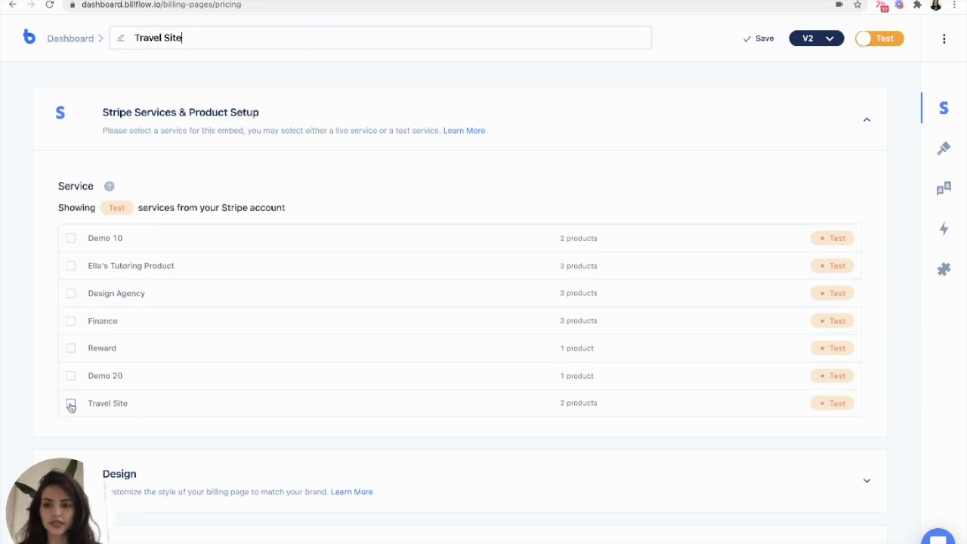
pyautogui.click(71, 405)
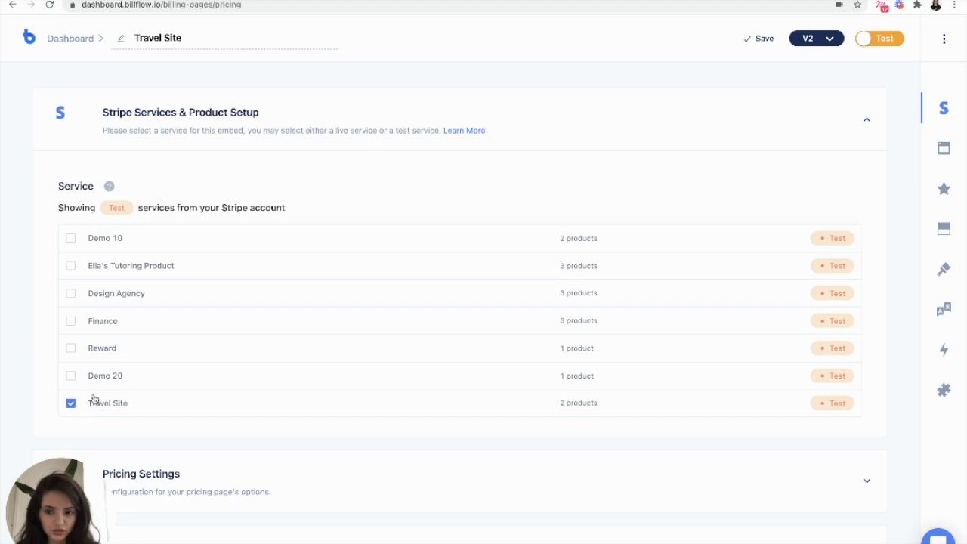
pyautogui.scroll(-2, 127, 395)
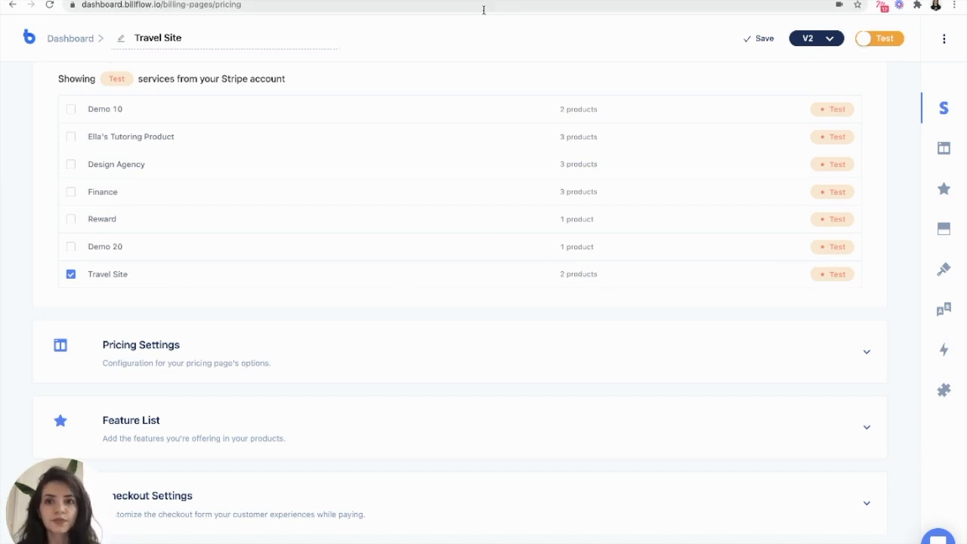
pyautogui.scroll(-2, 356, 328)
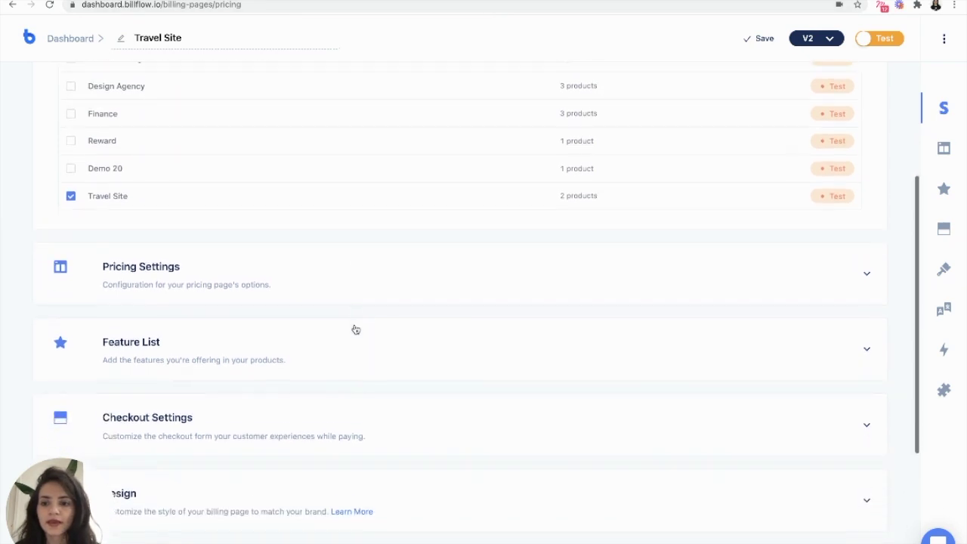
# Reveal the Pricing Settings options, then show and hide each tier's Feature List.
pyautogui.click(383, 262)
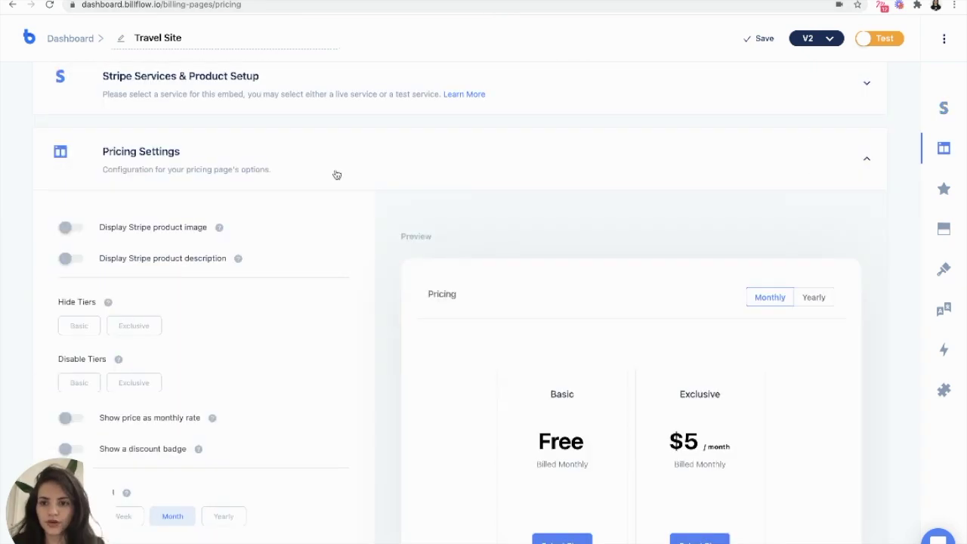
pyautogui.scroll(-3, 335, 174)
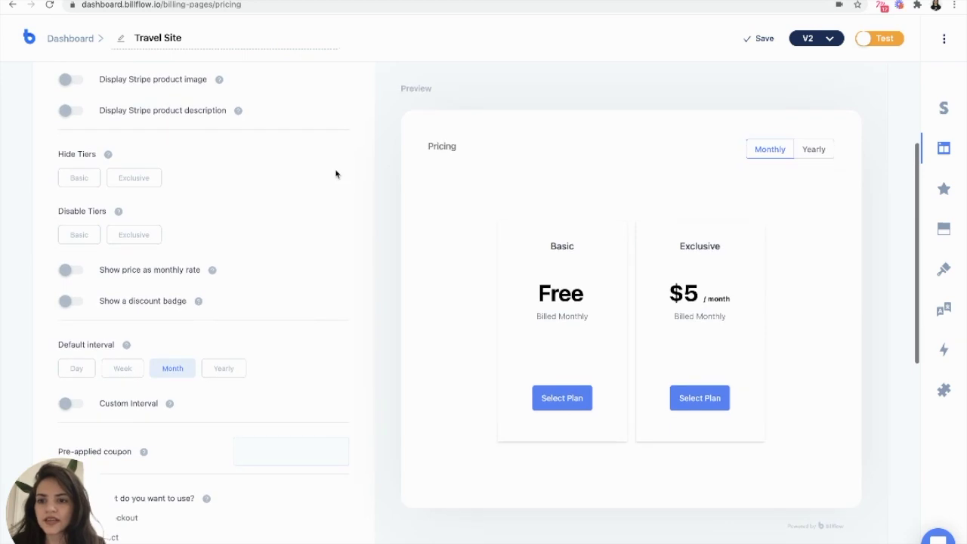
pyautogui.scroll(1, 194, 136)
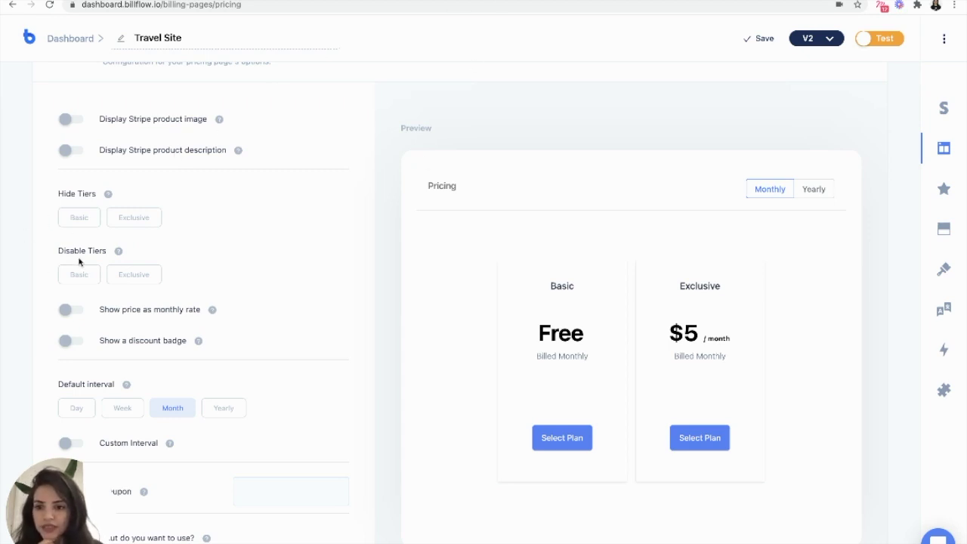
pyautogui.scroll(-5, 99, 366)
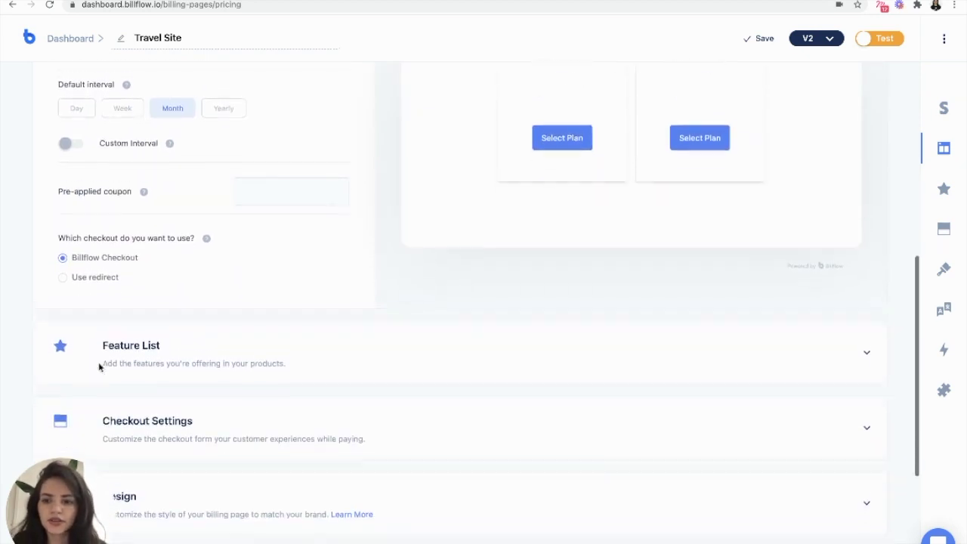
pyautogui.click(301, 313)
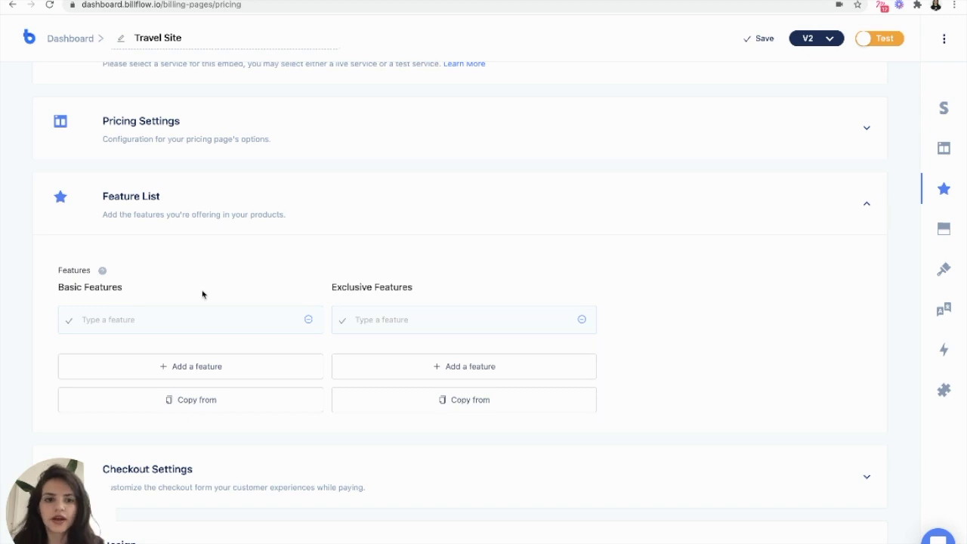
pyautogui.click(327, 219)
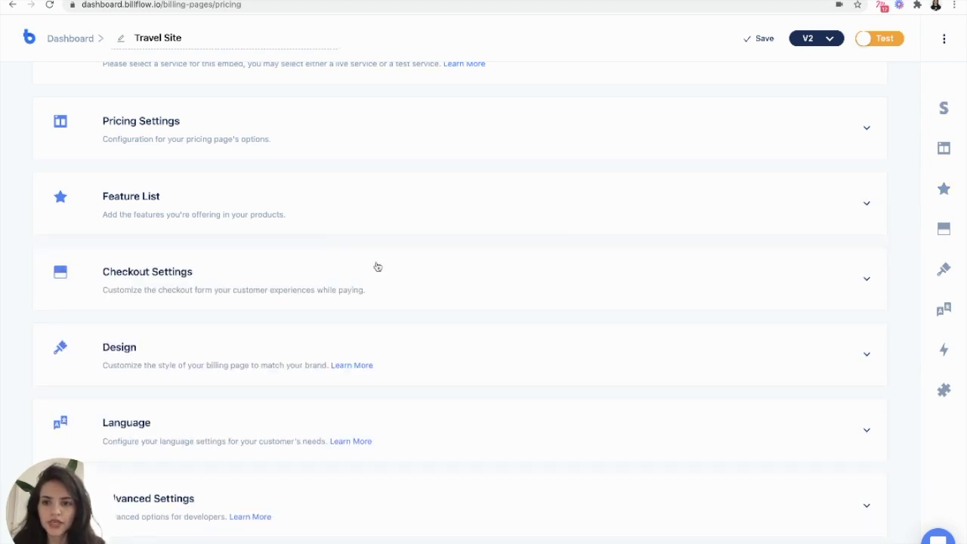
# In Checkout Settings, add a password field to the signup form and require a card at signup.
pyautogui.click(397, 278)
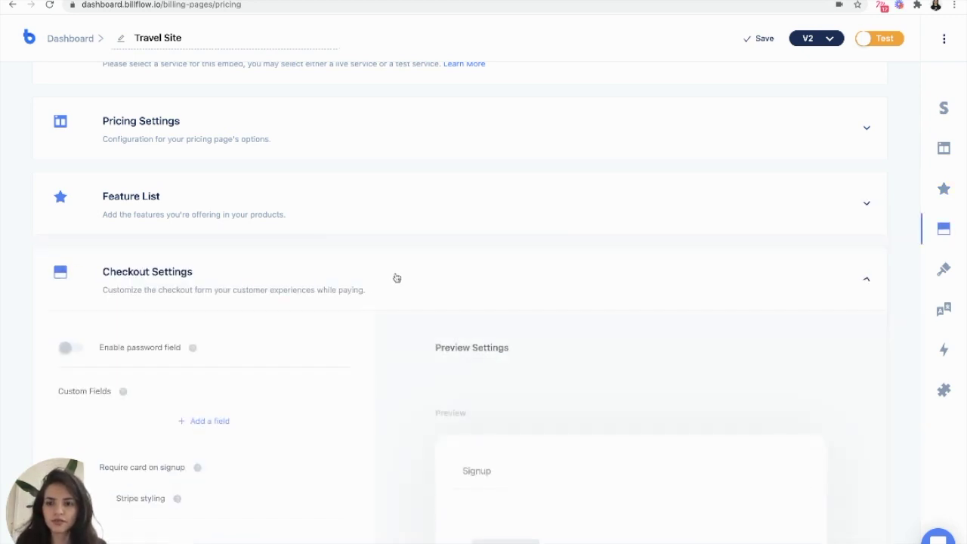
pyautogui.scroll(-2, 396, 278)
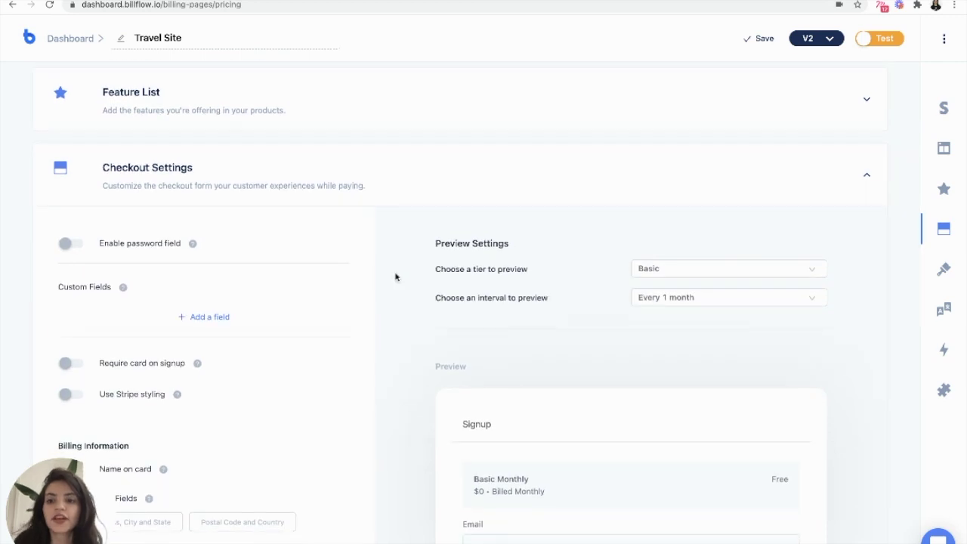
pyautogui.click(66, 248)
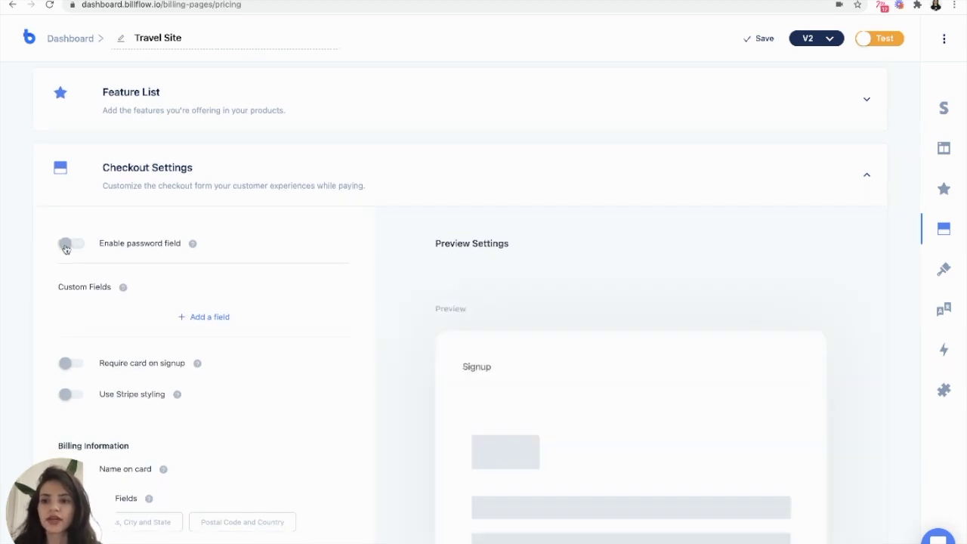
pyautogui.scroll(-1, 338, 266)
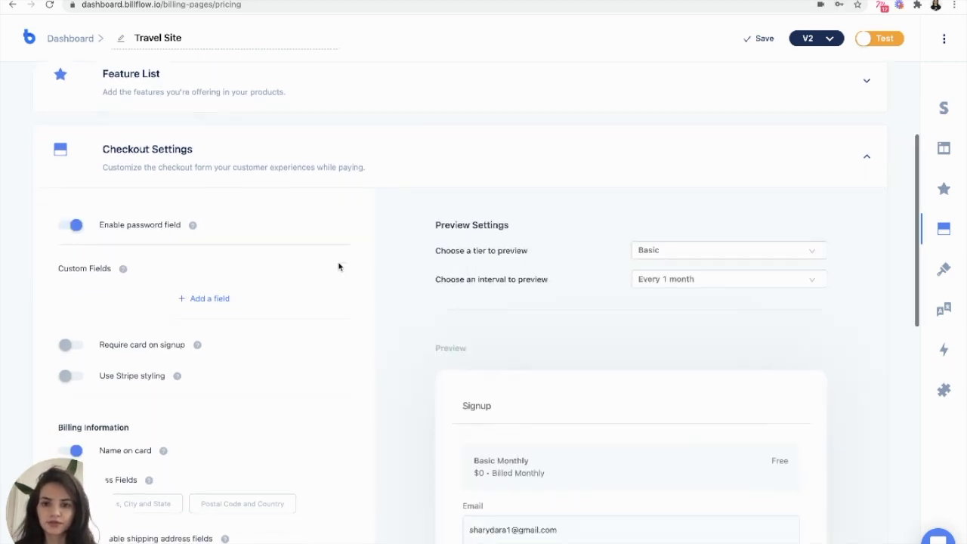
pyautogui.scroll(-1, 338, 266)
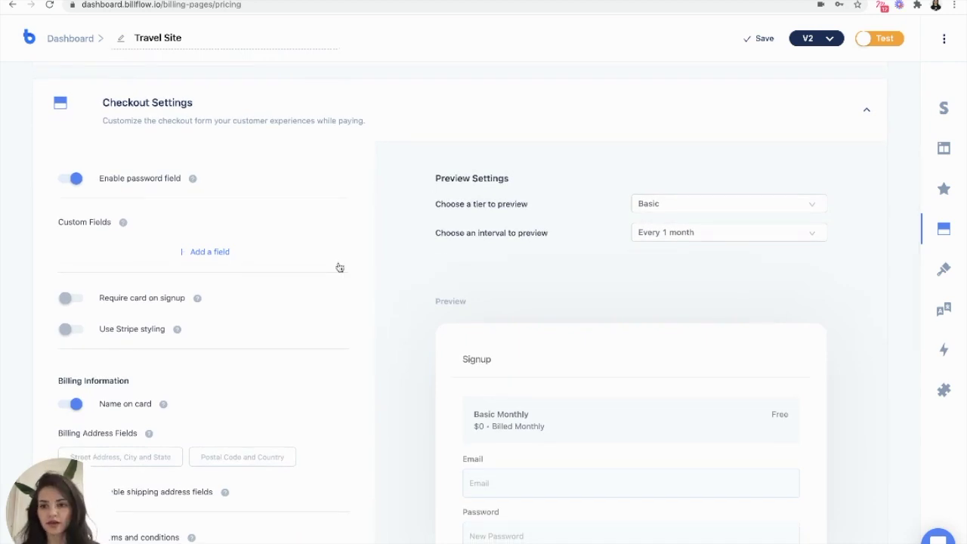
pyautogui.scroll(-1, 249, 227)
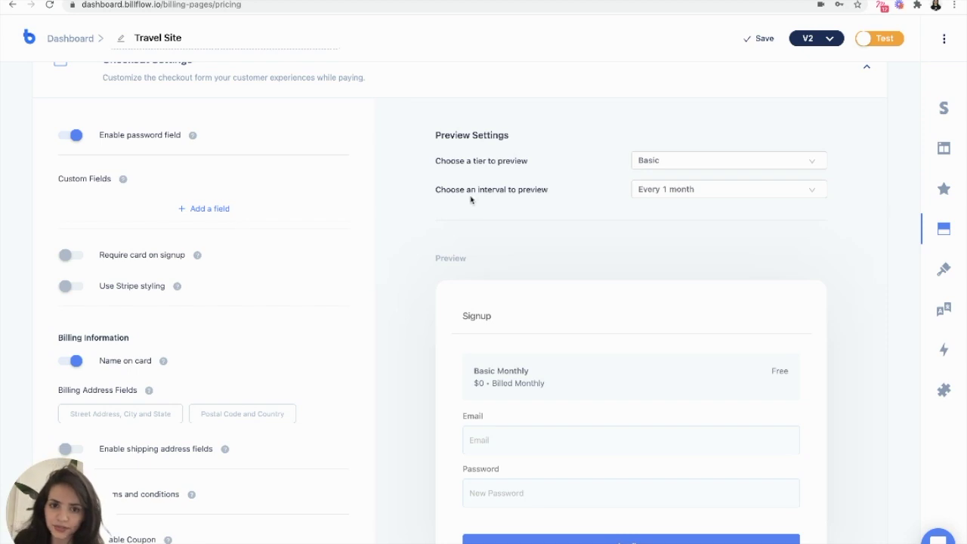
pyautogui.scroll(-3, 302, 226)
pyautogui.click(69, 138)
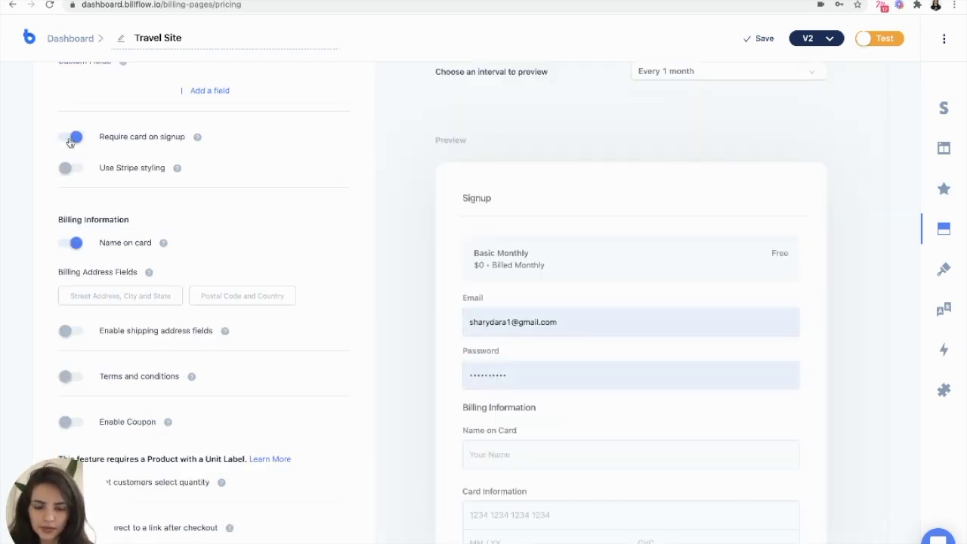
pyautogui.scroll(-5, 113, 143)
pyautogui.click(65, 154)
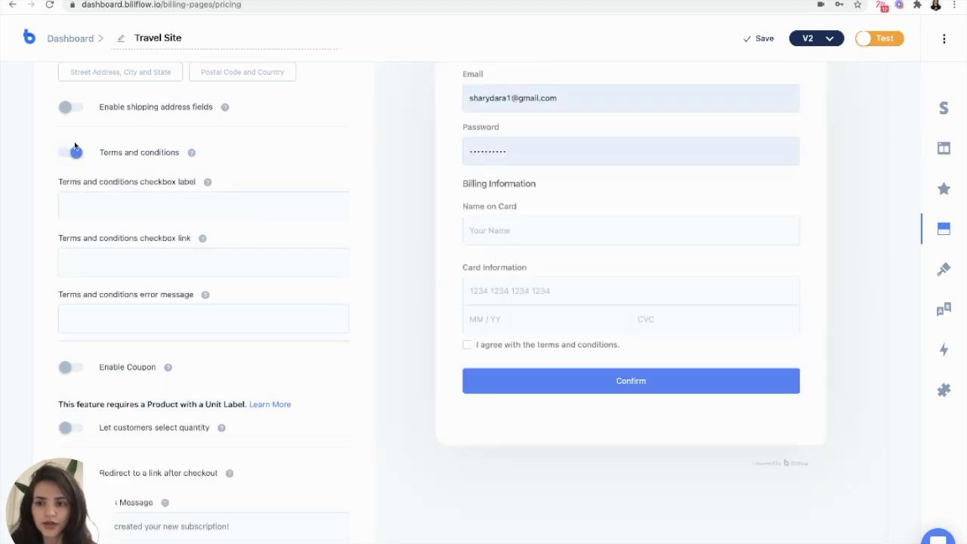
pyautogui.click(75, 154)
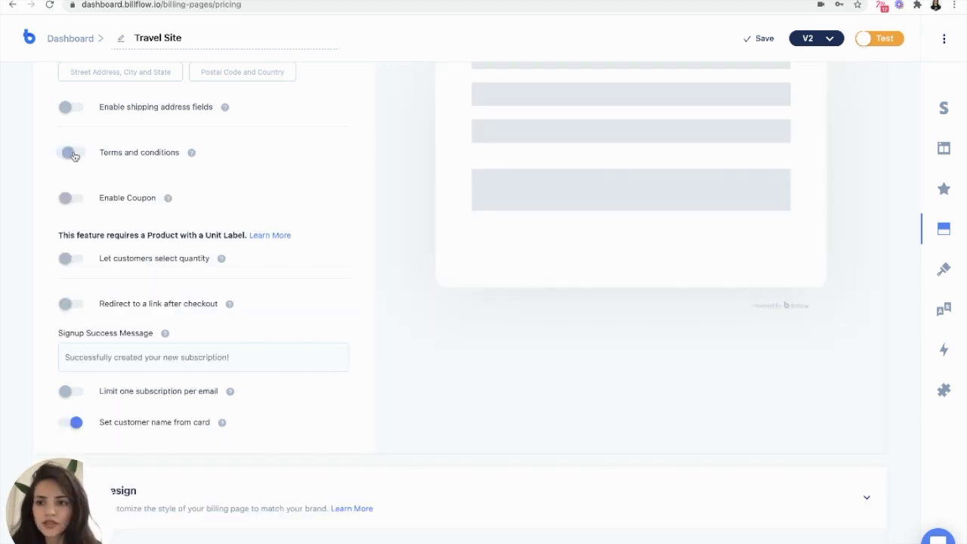
pyautogui.click(70, 198)
pyautogui.scroll(-1, 69, 211)
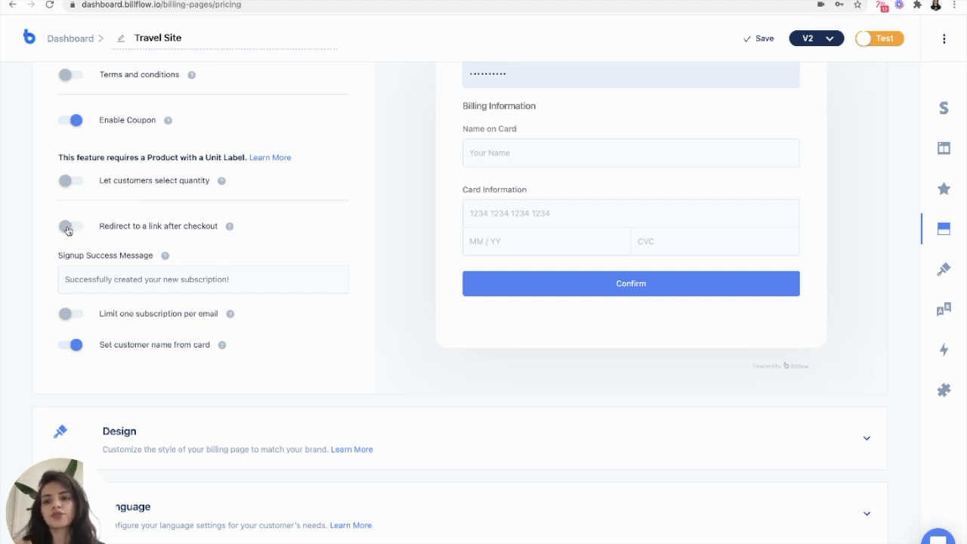
pyautogui.click(67, 228)
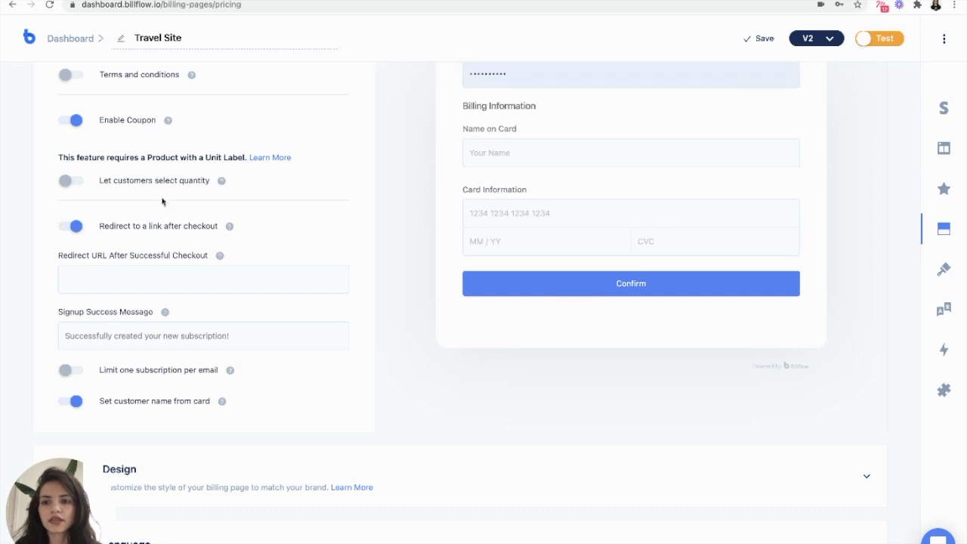
pyautogui.click(149, 283)
pyautogui.write('https://wp.billflow.io/travel-site-portal/')
pyautogui.scroll(1, 119, 286)
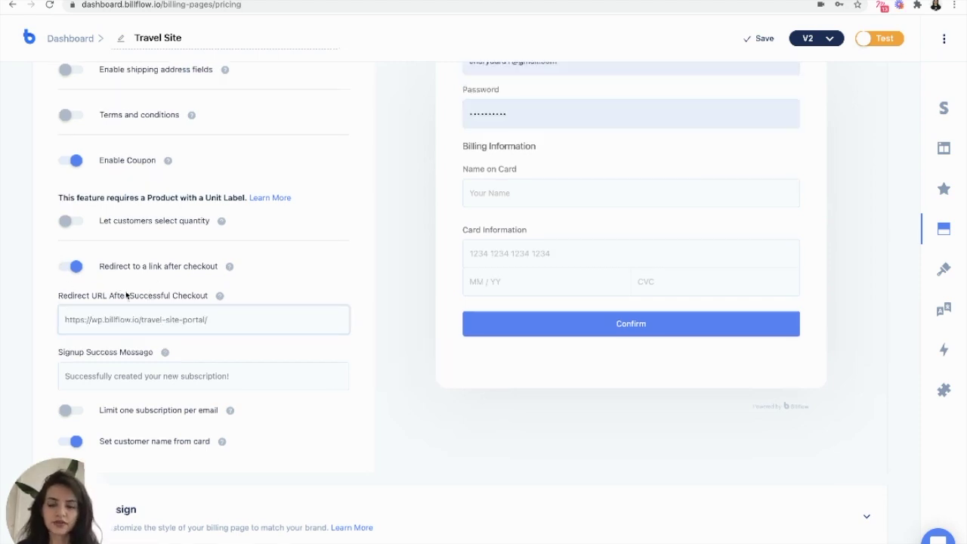
pyautogui.moveTo(221, 319)
pyautogui.mouseDown()
pyautogui.moveTo(61, 319)
pyautogui.moveTo(211, 320)
pyautogui.mouseUp()
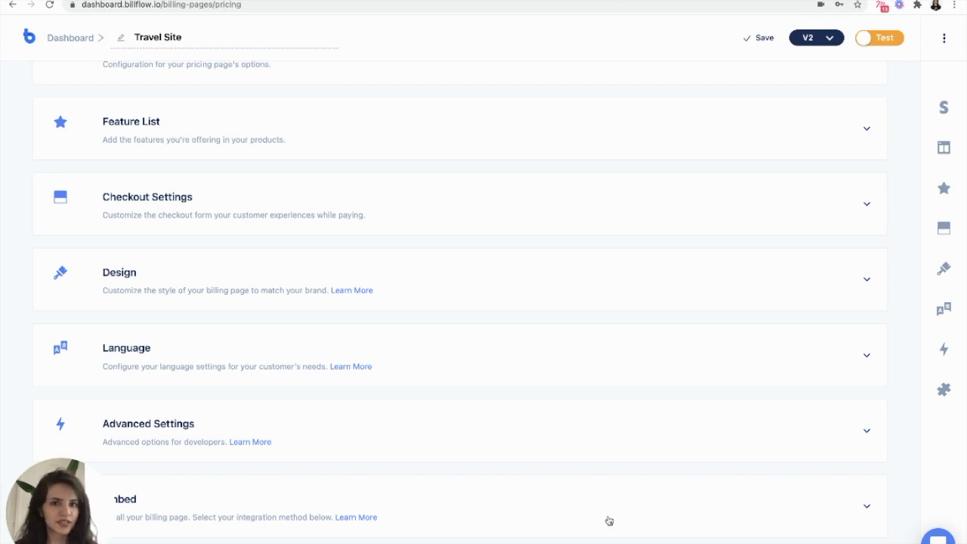
# Save the Travel Site pricing page and copy its WordPress embed shortcode.
pyautogui.click(609, 521)
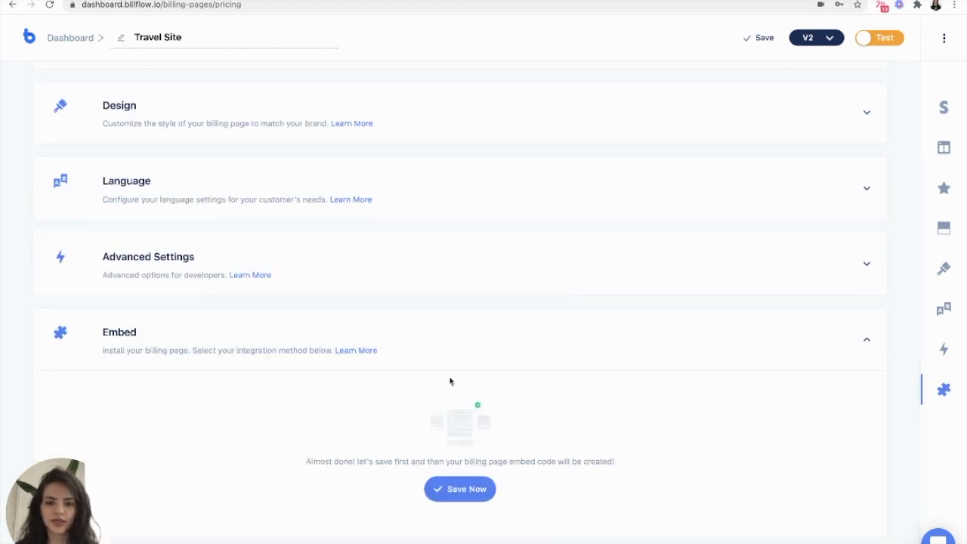
pyautogui.click(463, 495)
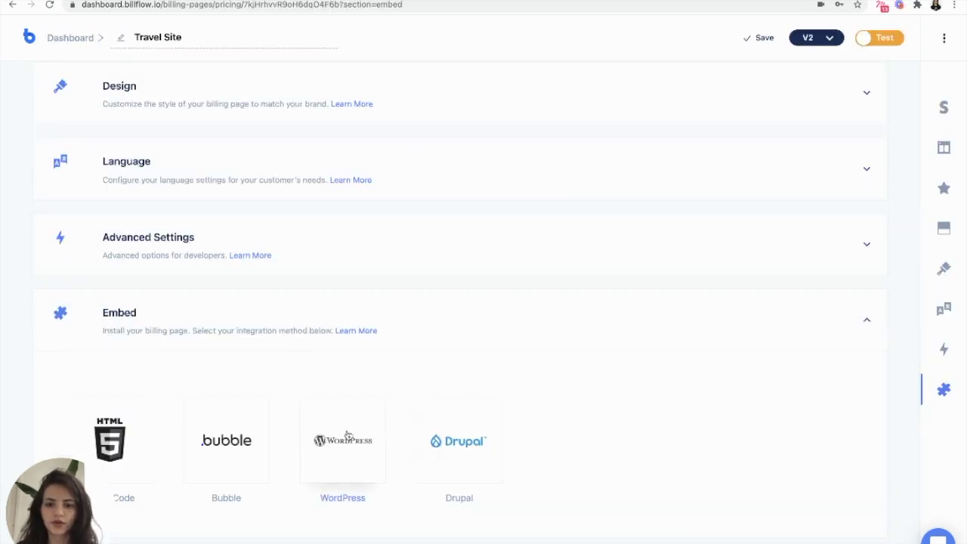
pyautogui.click(348, 431)
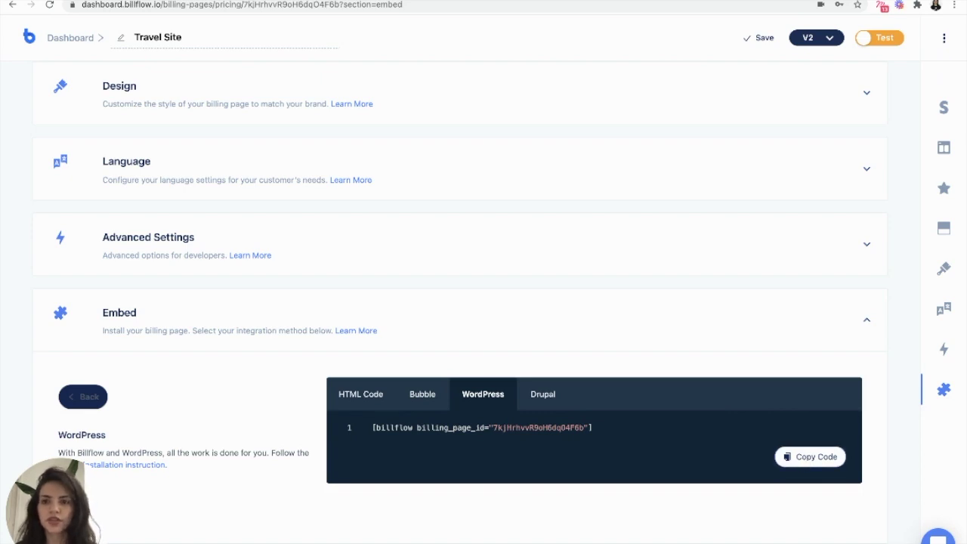
pyautogui.click(166, 0)
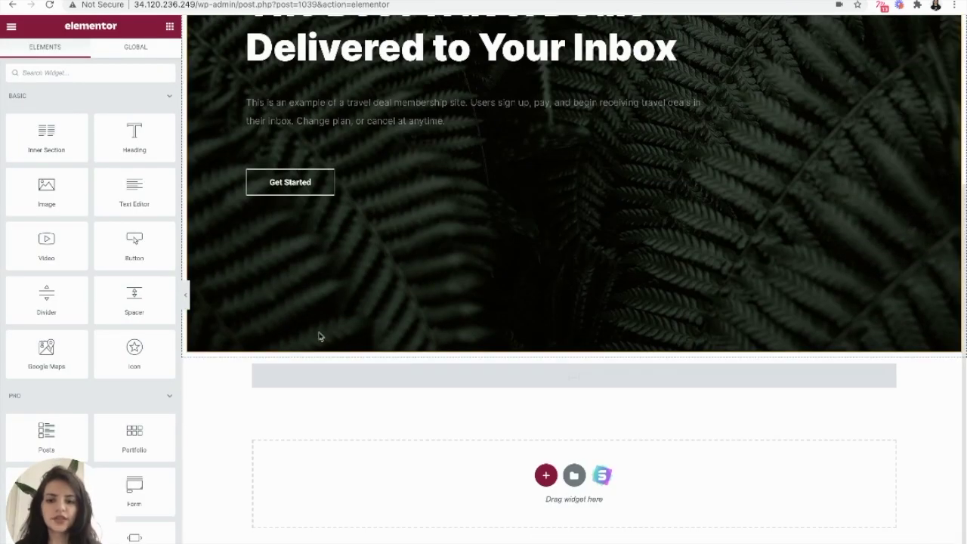
# Add an Elementor Shortcode widget containing the pasted Billflow pricing-page shortcode and apply it.
pyautogui.click(65, 72)
pyautogui.write('short')
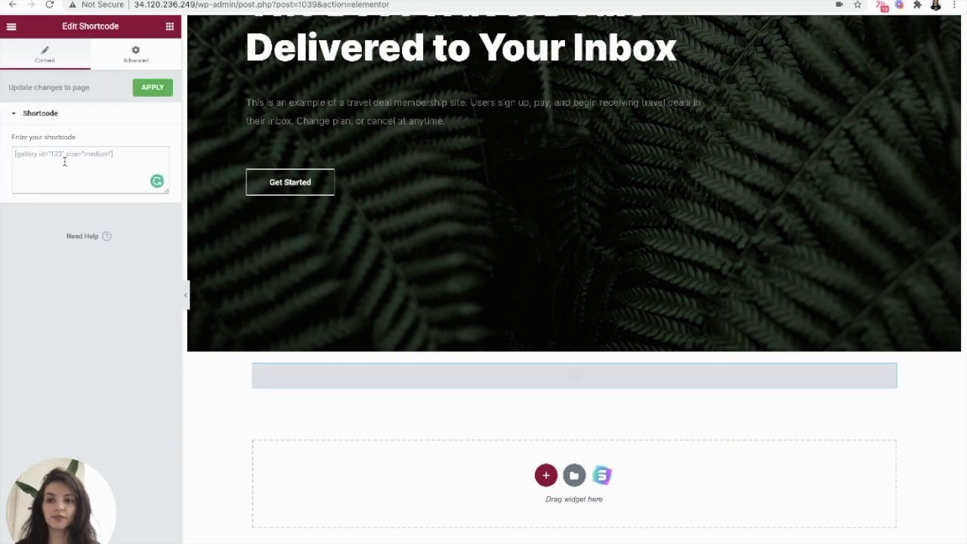
pyautogui.click(64, 161)
pyautogui.write('[billflow billing_page_id="7kjHrhvvR9oH6dcO4F6b"]')
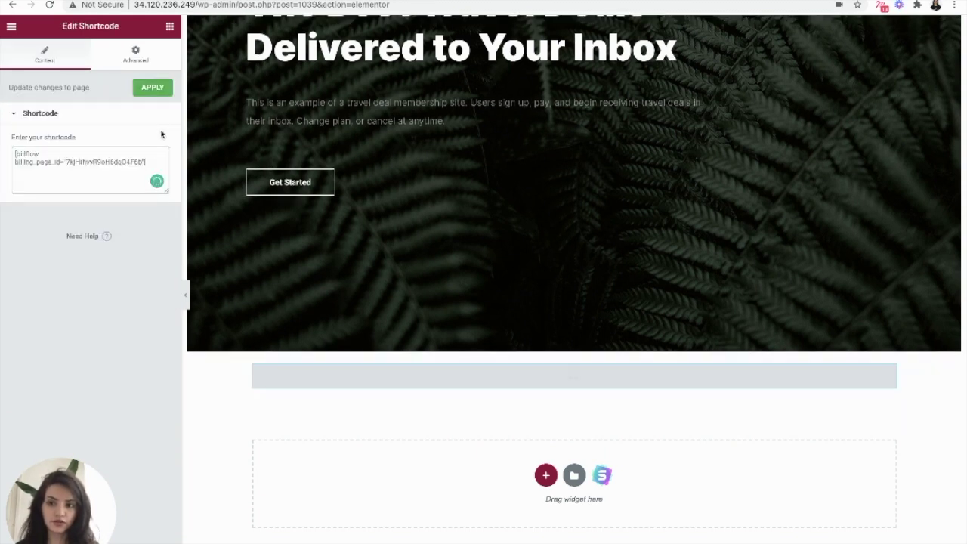
pyautogui.click(157, 88)
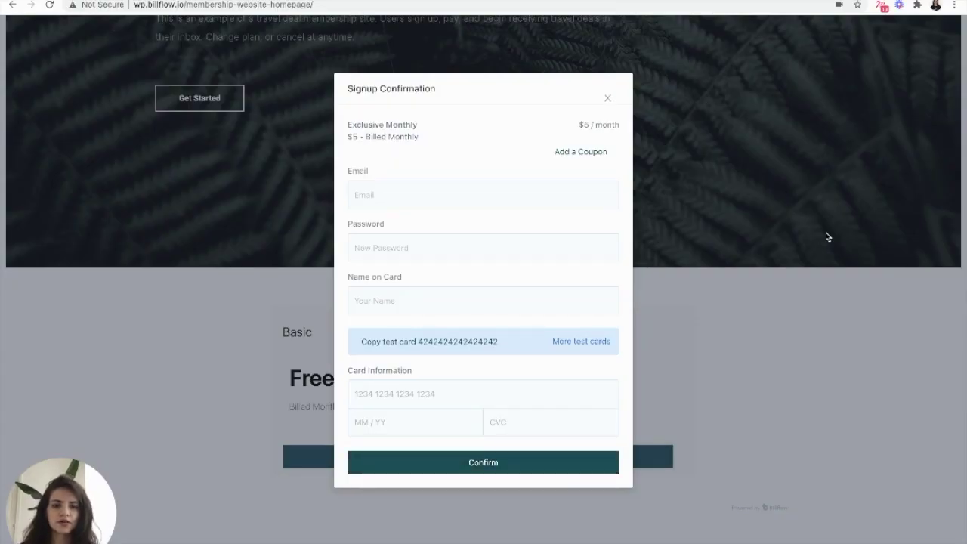
# Close the Signup Confirmation popup and create a new customer portal from the Billflow dashboard.
pyautogui.click(828, 237)
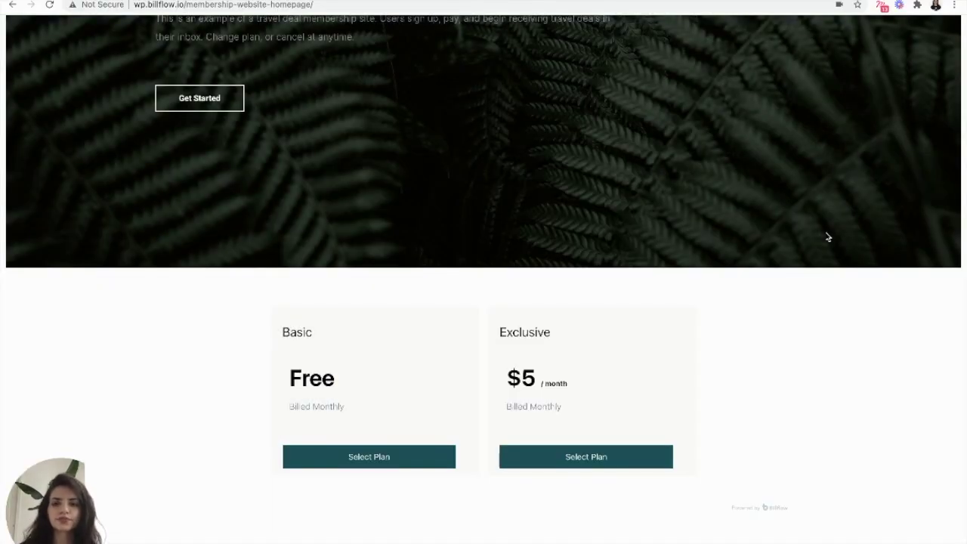
pyautogui.scroll(1, 536, 263)
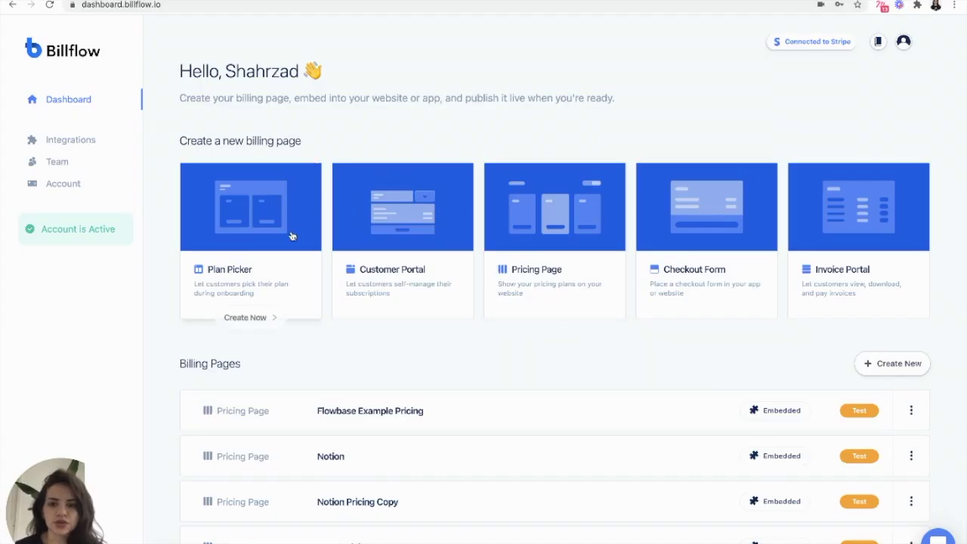
pyautogui.moveTo(376, 206)
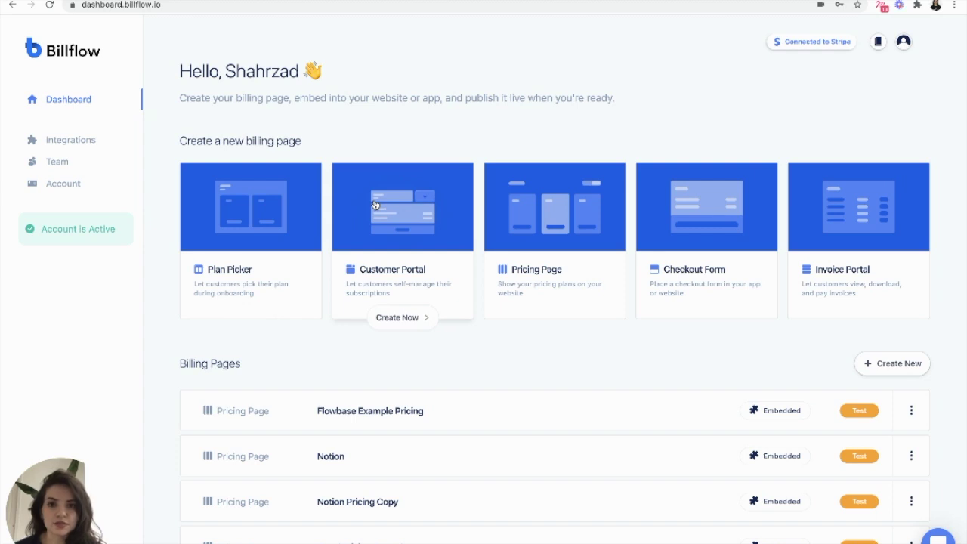
pyautogui.click(375, 205)
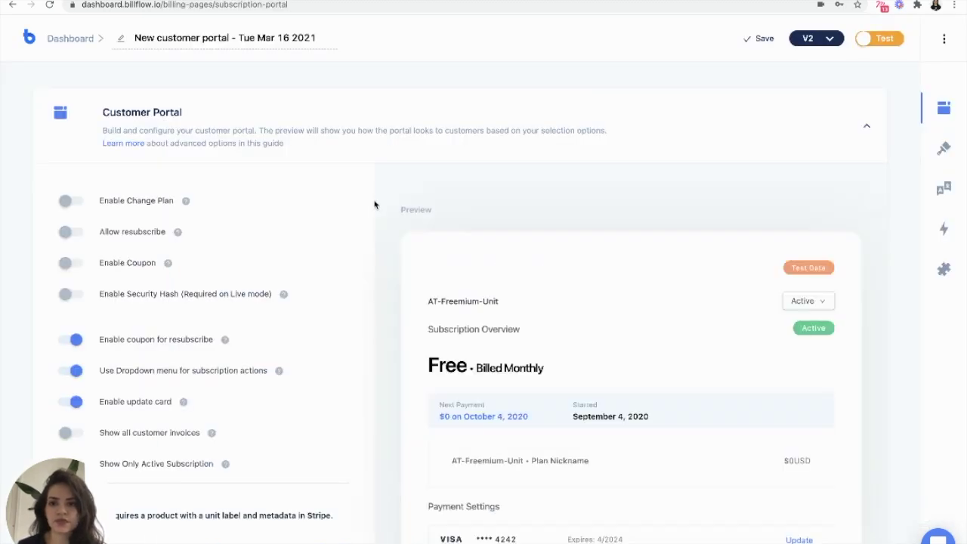
# Rename the portal 'Travel Site Portal' and enable plan changes, resubscribe and coupons.
pyautogui.click(259, 40)
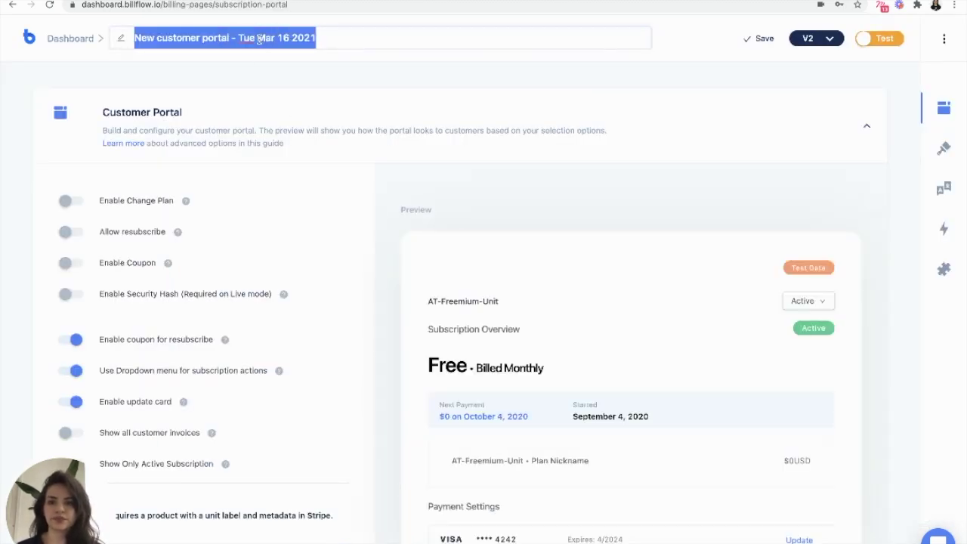
pyautogui.write('Travel Site Portal')
pyautogui.press('Return')
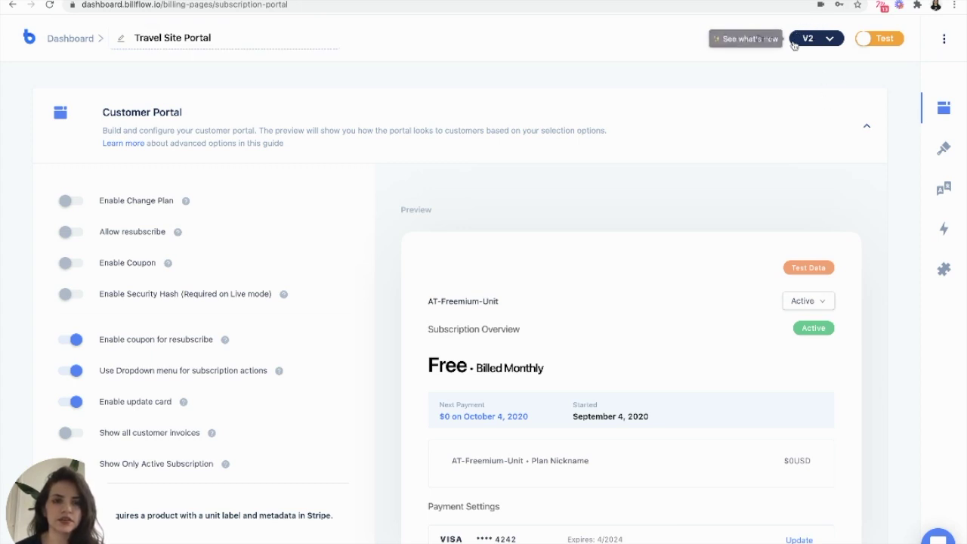
pyautogui.scroll(-1, 280, 249)
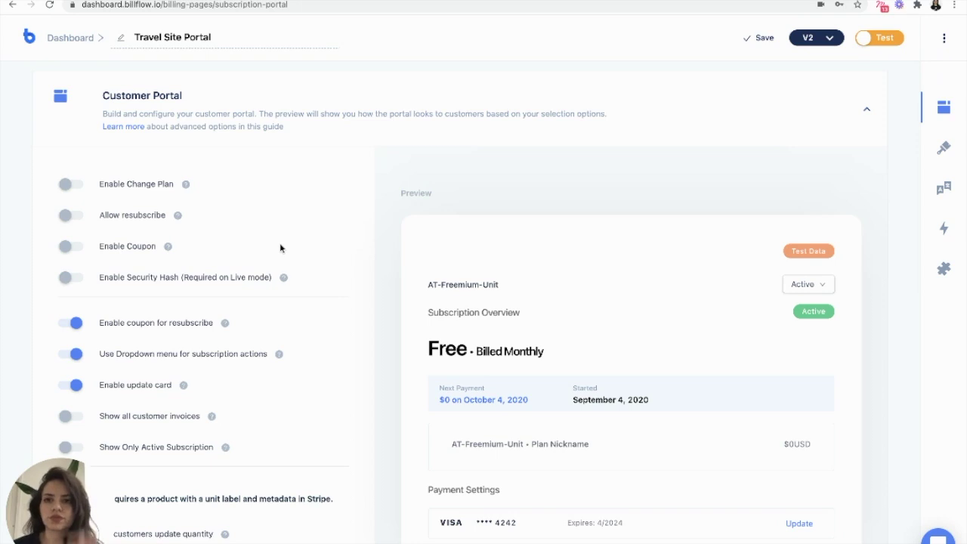
pyautogui.click(69, 185)
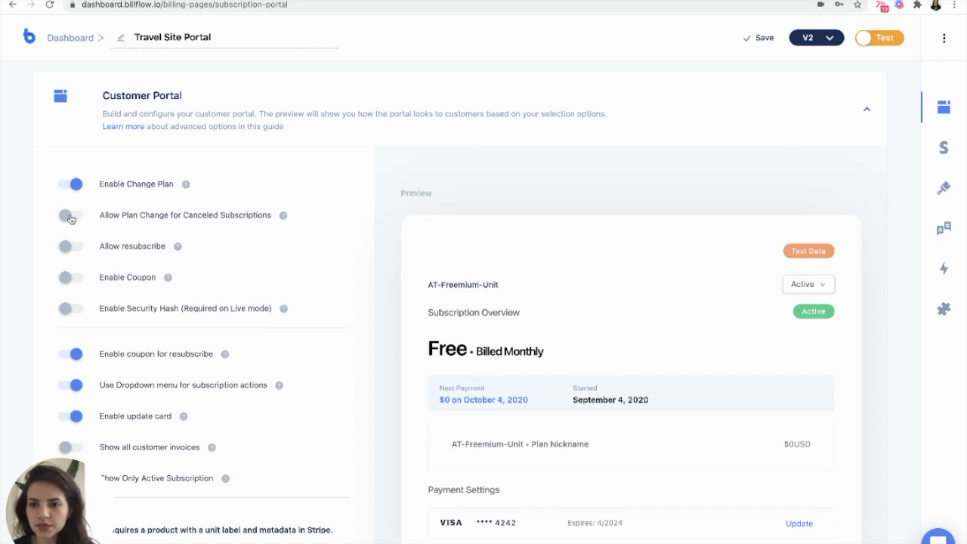
pyautogui.click(70, 246)
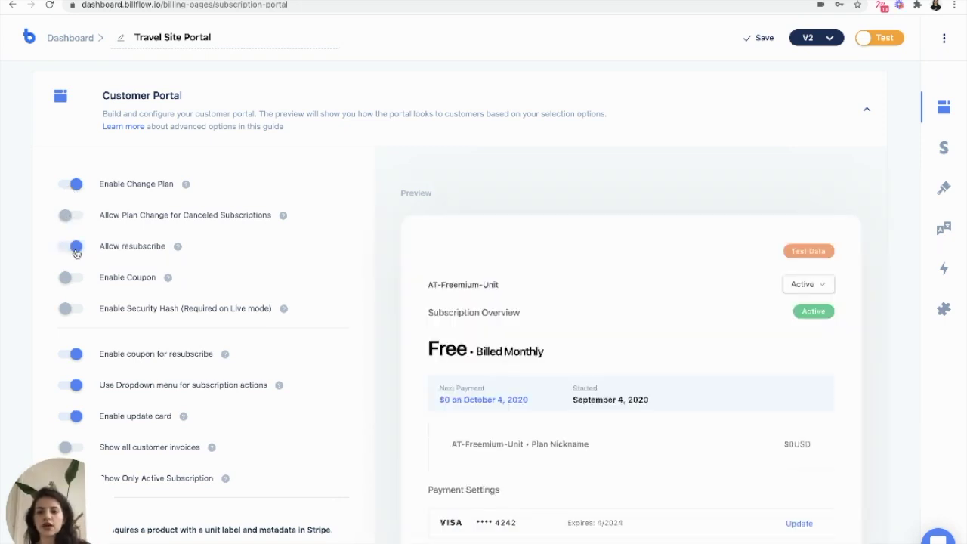
pyautogui.click(68, 279)
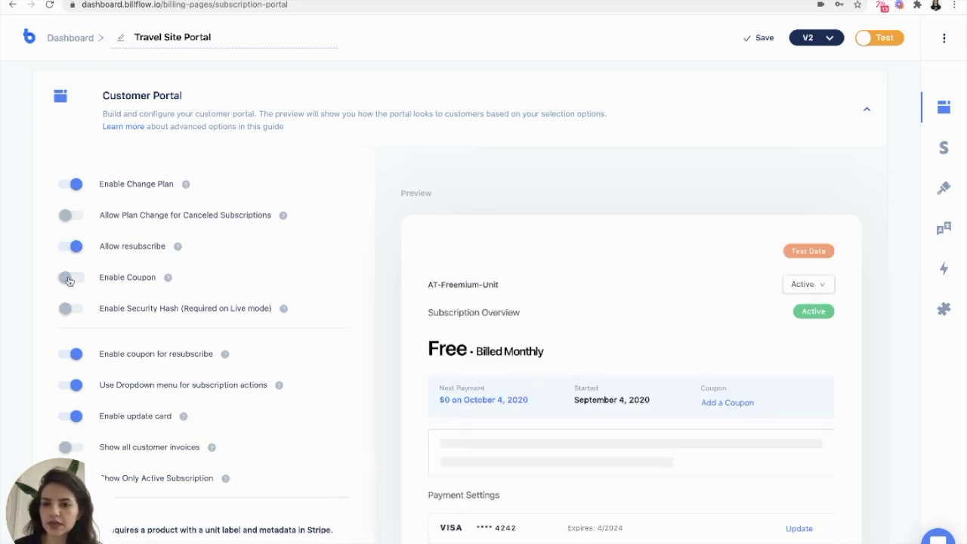
# Turn on security hash, active-only subscriptions, cancellation reasons and immediate cancellation.
pyautogui.scroll(-1, 68, 281)
pyautogui.click(74, 245)
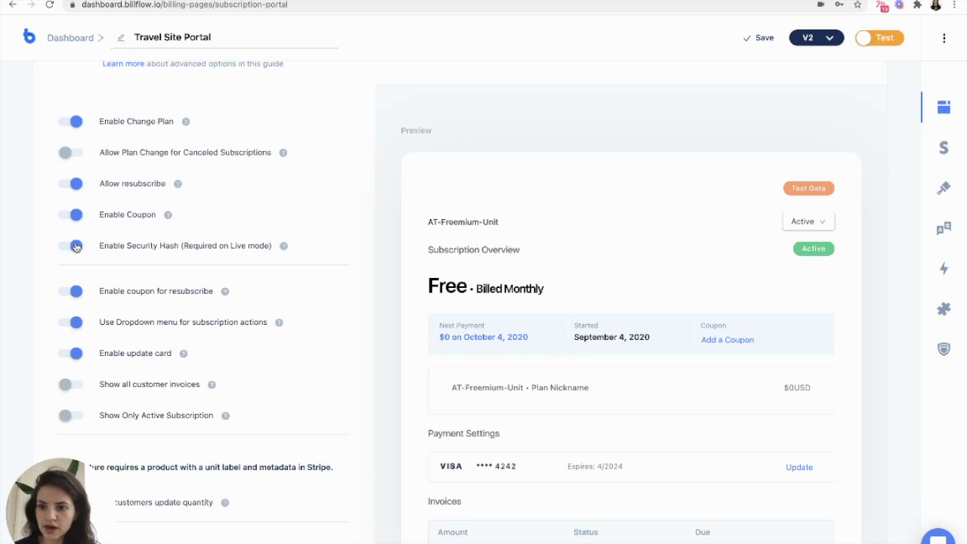
pyautogui.scroll(-4, 76, 247)
pyautogui.click(73, 151)
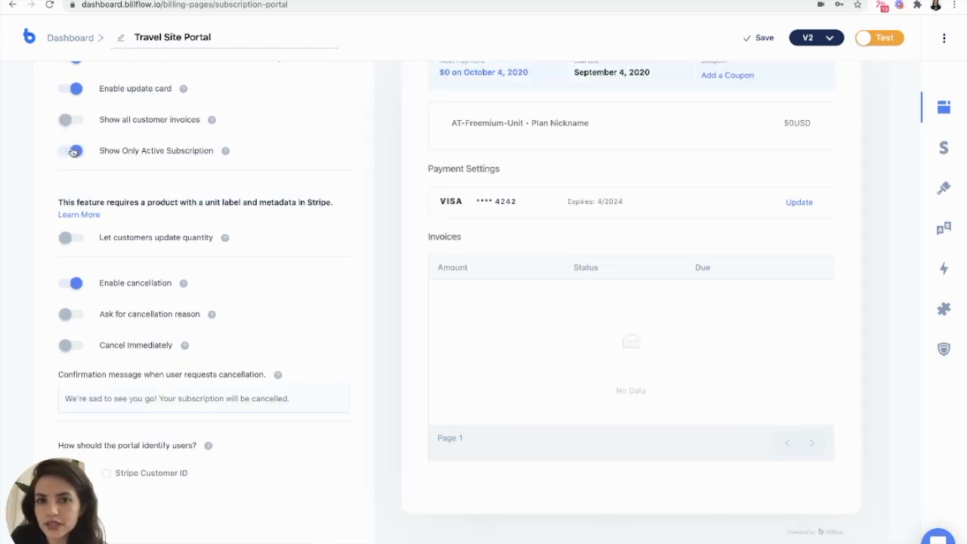
pyautogui.scroll(-1, 73, 151)
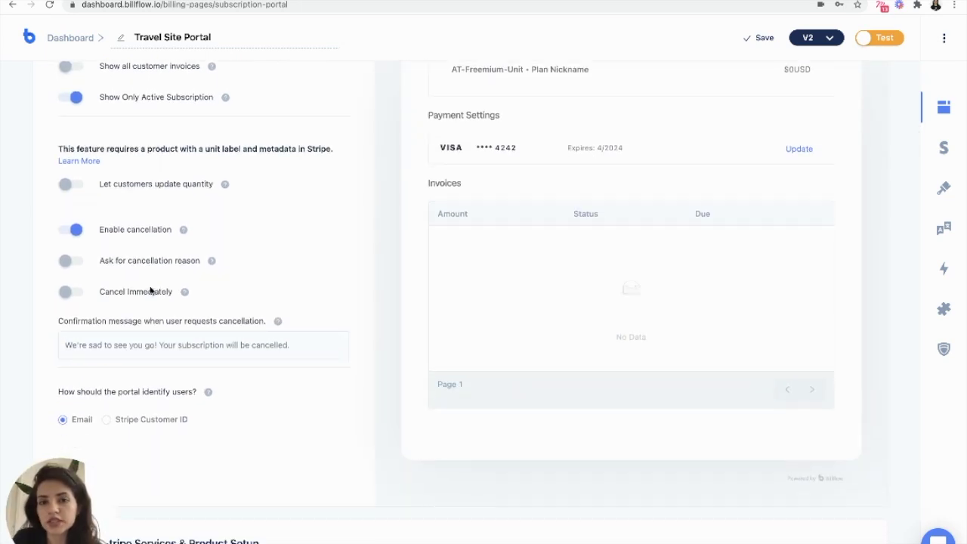
pyautogui.click(71, 260)
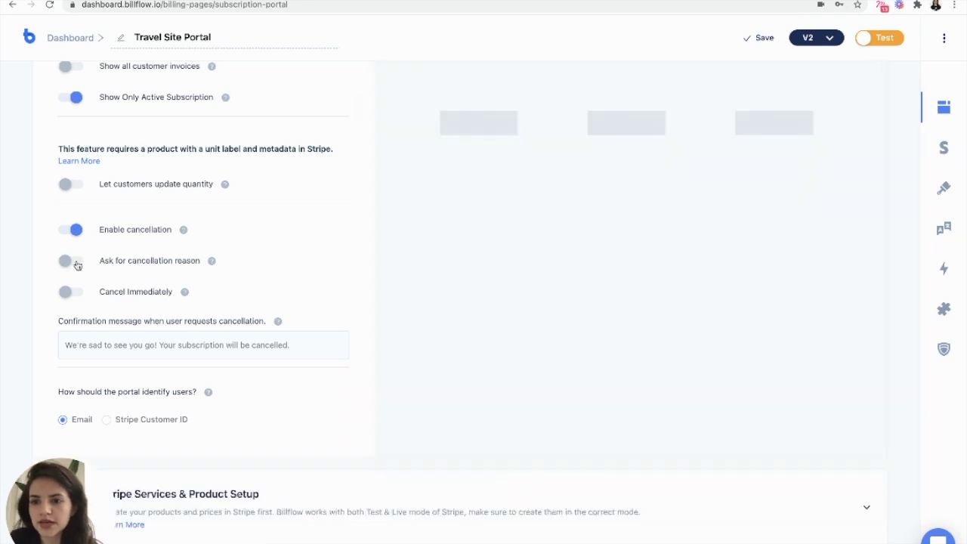
pyautogui.scroll(-1, 75, 265)
pyautogui.scroll(-1, 77, 266)
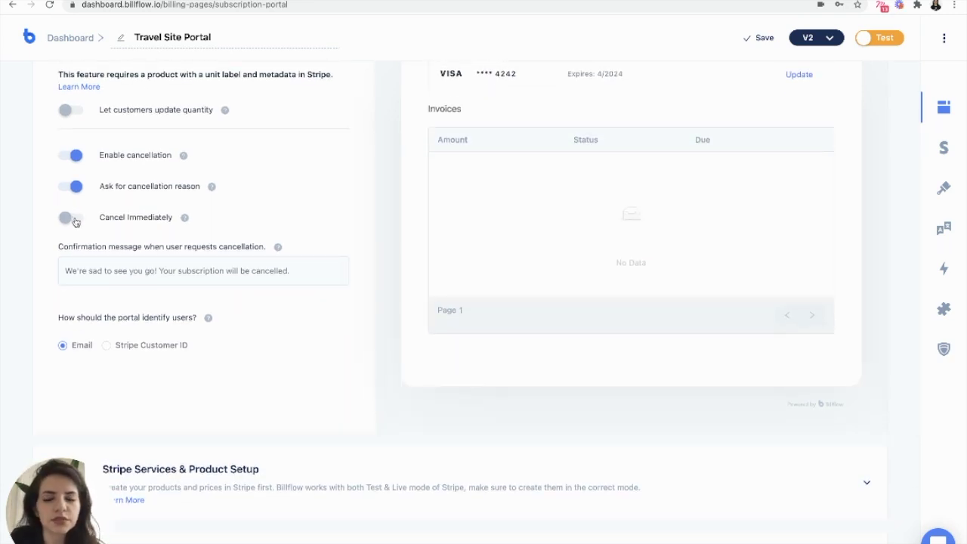
pyautogui.click(70, 218)
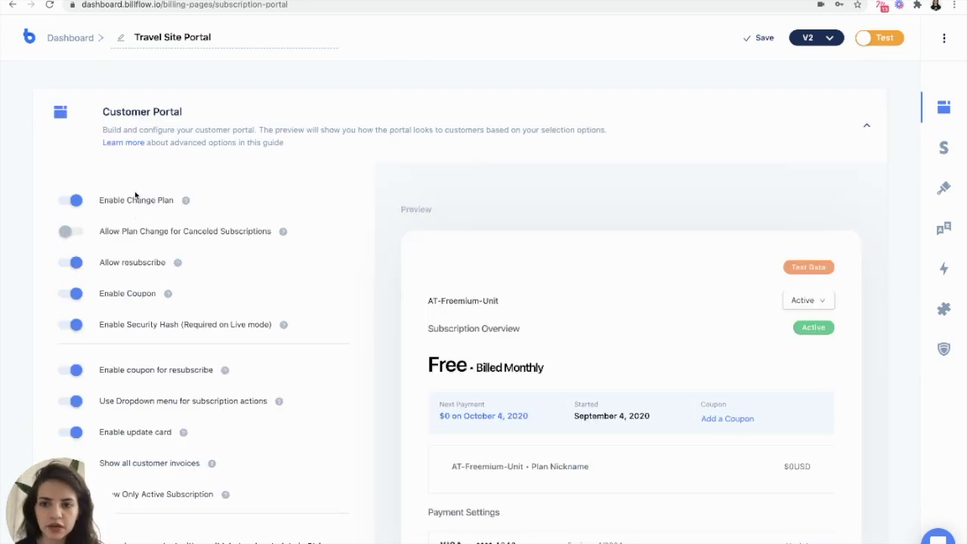
pyautogui.scroll(-10, 321, 206)
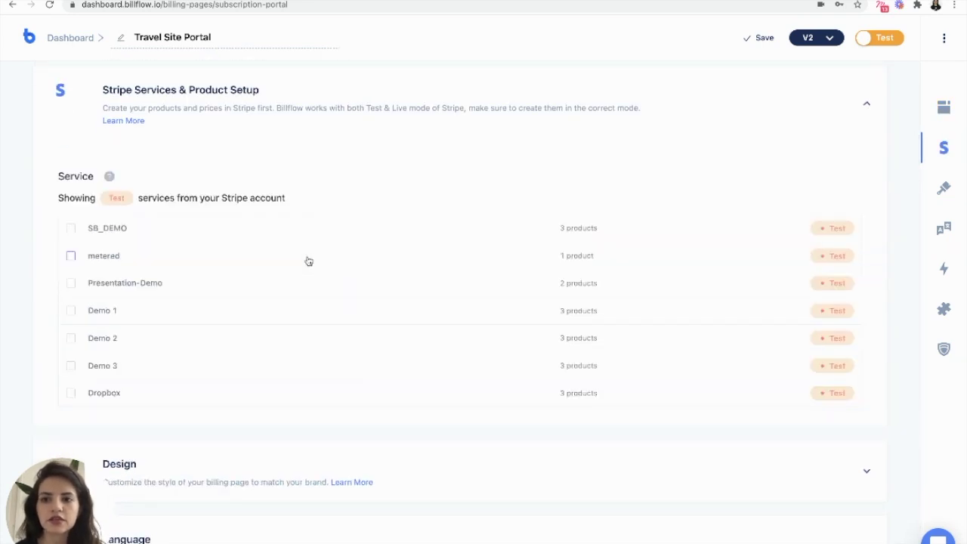
# Link the Travel Site Stripe service to the Travel Site Portal.
pyautogui.scroll(-5, 309, 261)
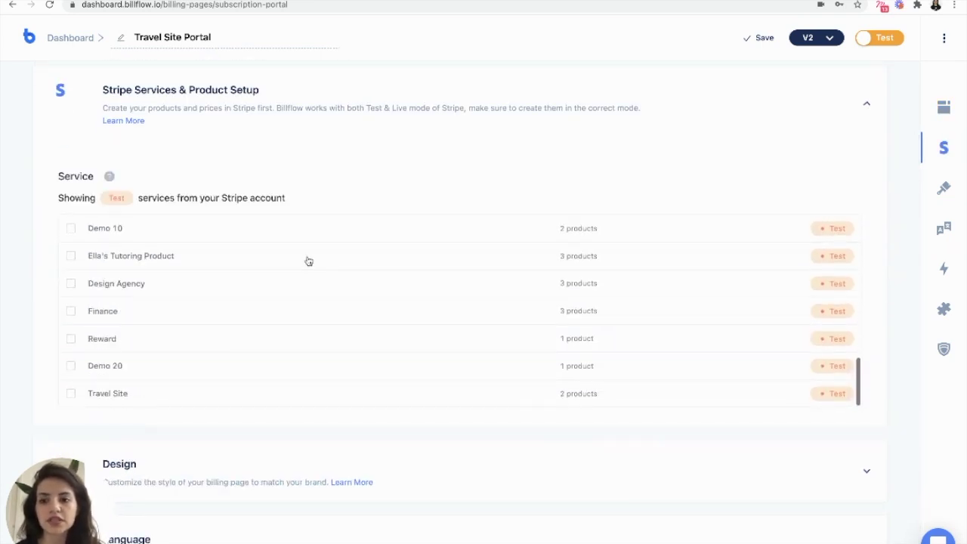
pyautogui.click(70, 394)
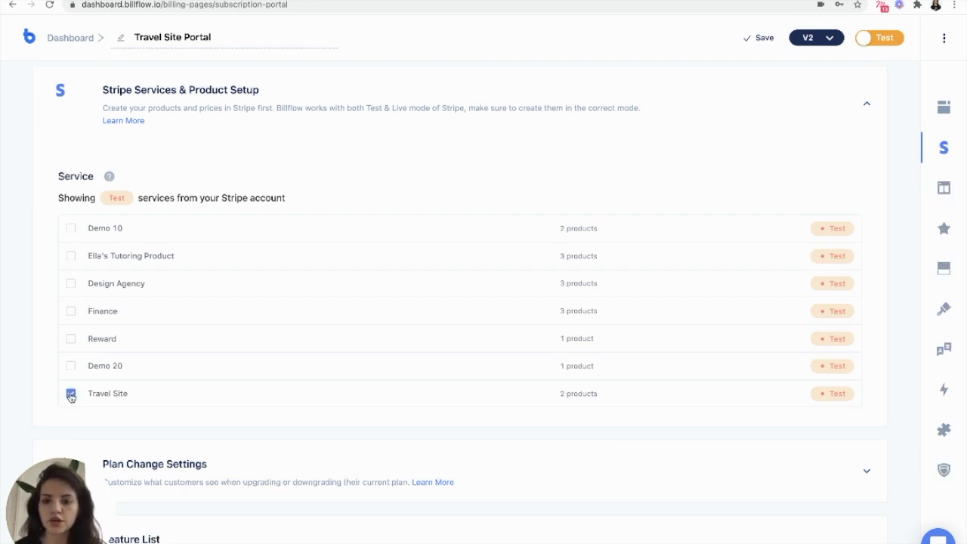
pyautogui.click(388, 90)
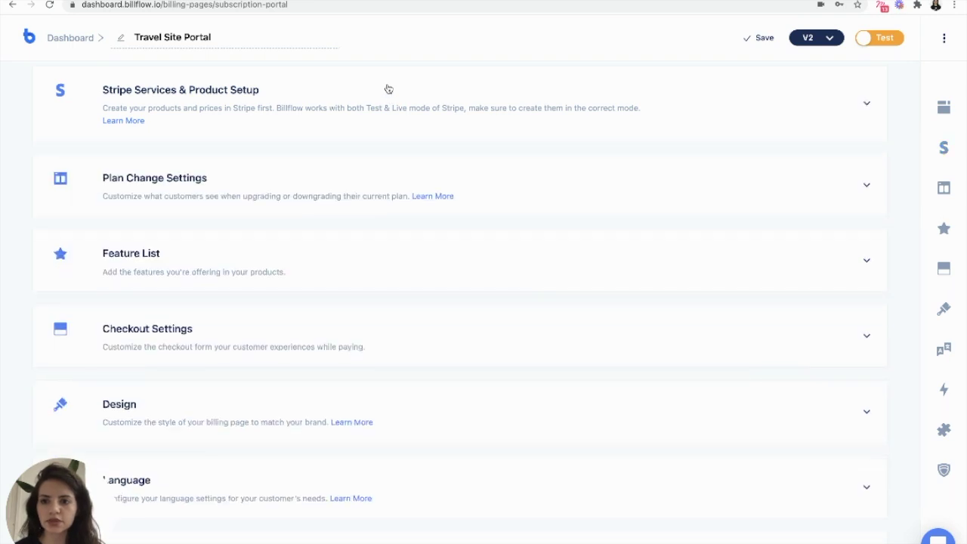
# Switch off the Name on card field in the portal's Checkout Settings.
pyautogui.click(317, 185)
pyautogui.scroll(-1, 318, 181)
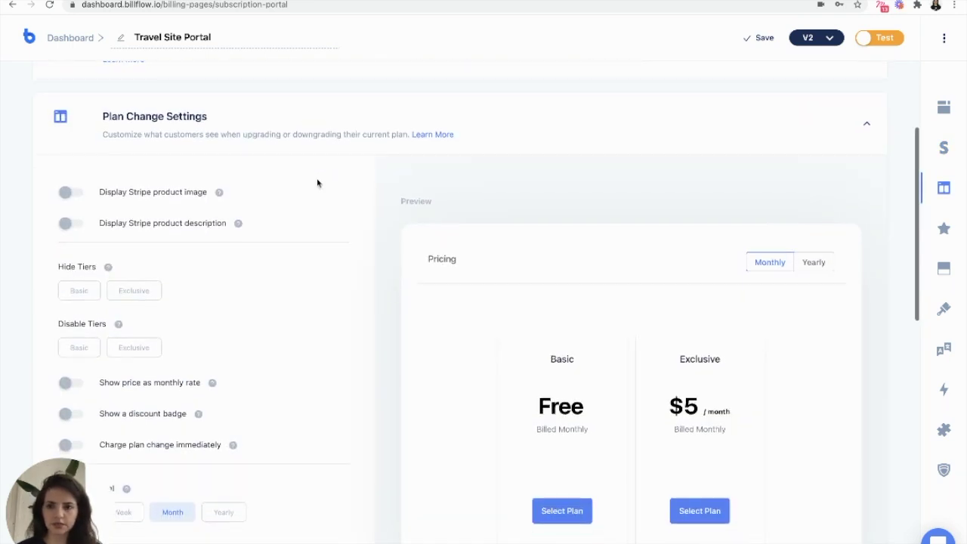
pyautogui.click(564, 136)
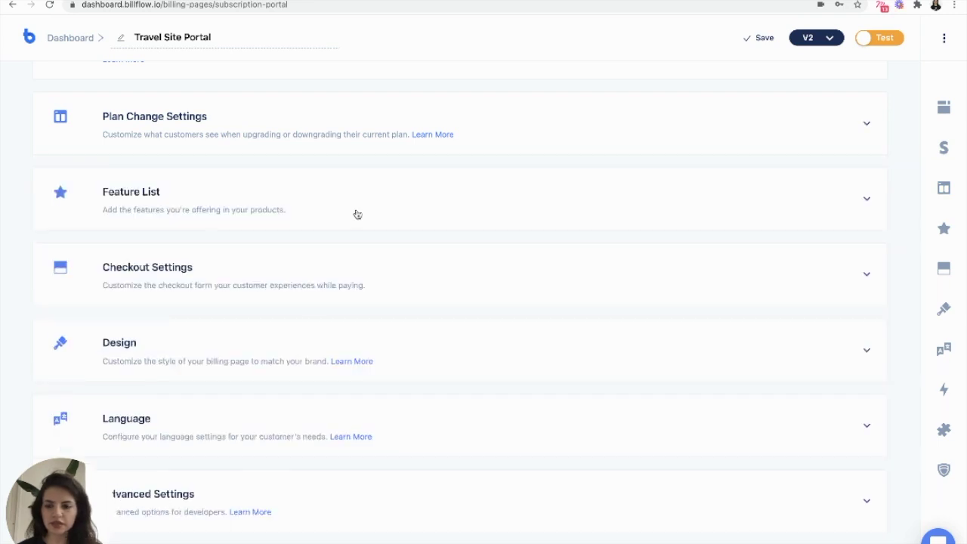
pyautogui.scroll(-3, 357, 215)
pyautogui.scroll(-2, 403, 110)
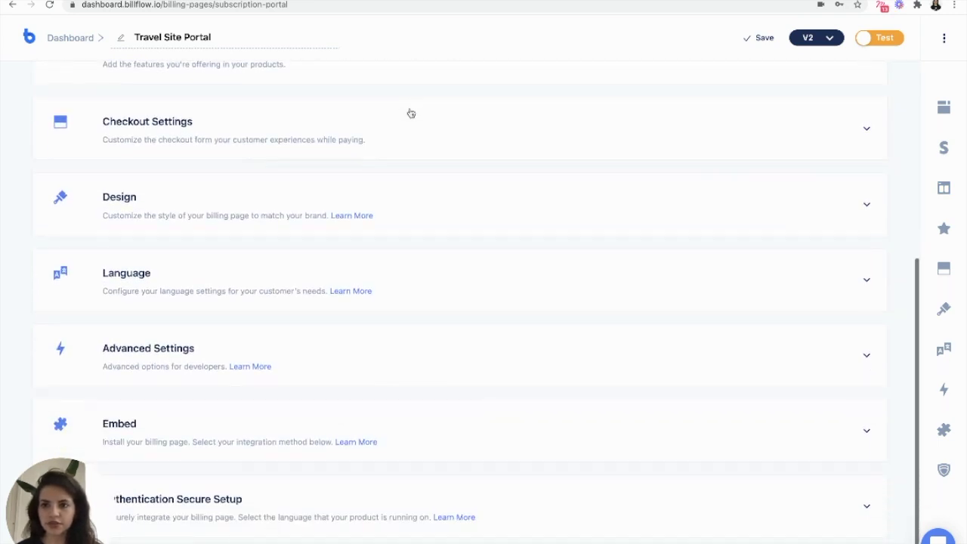
pyautogui.click(377, 142)
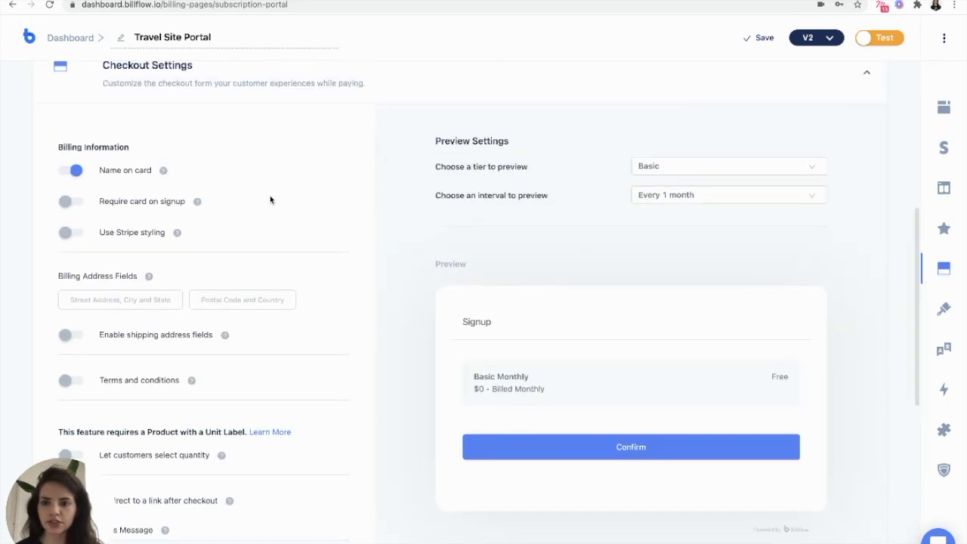
pyautogui.scroll(1, 270, 200)
pyautogui.click(73, 199)
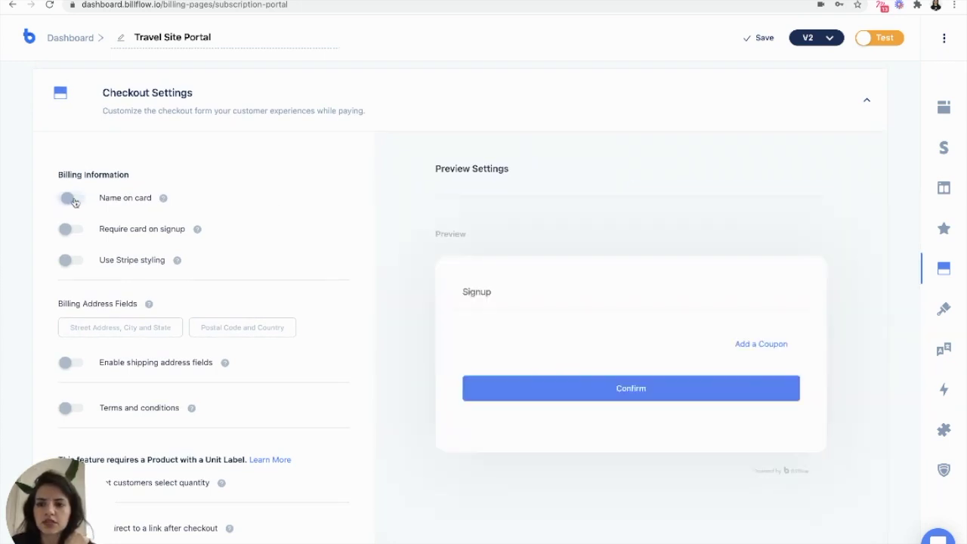
# Display the Travel Site Portal's WordPress embed shortcode.
pyautogui.scroll(-5, 231, 209)
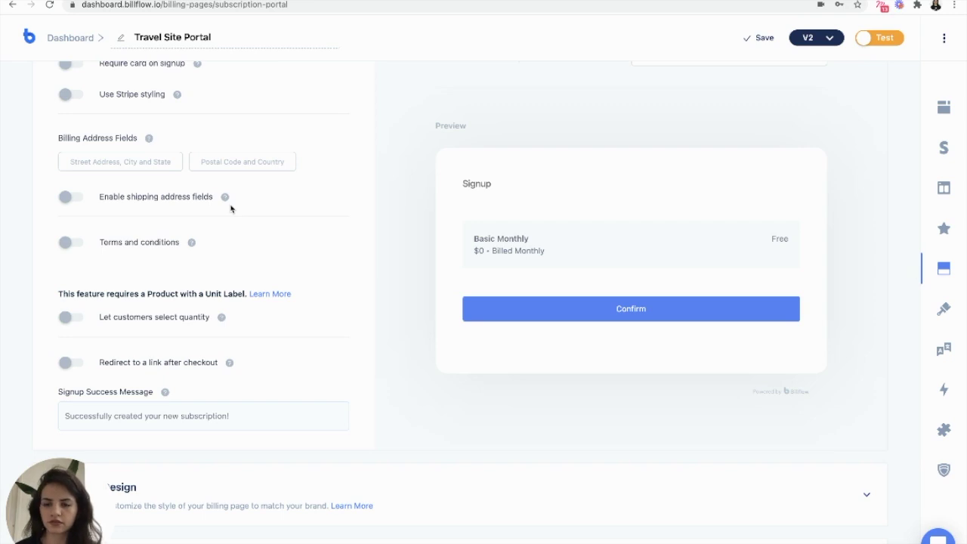
pyautogui.scroll(-8, 231, 210)
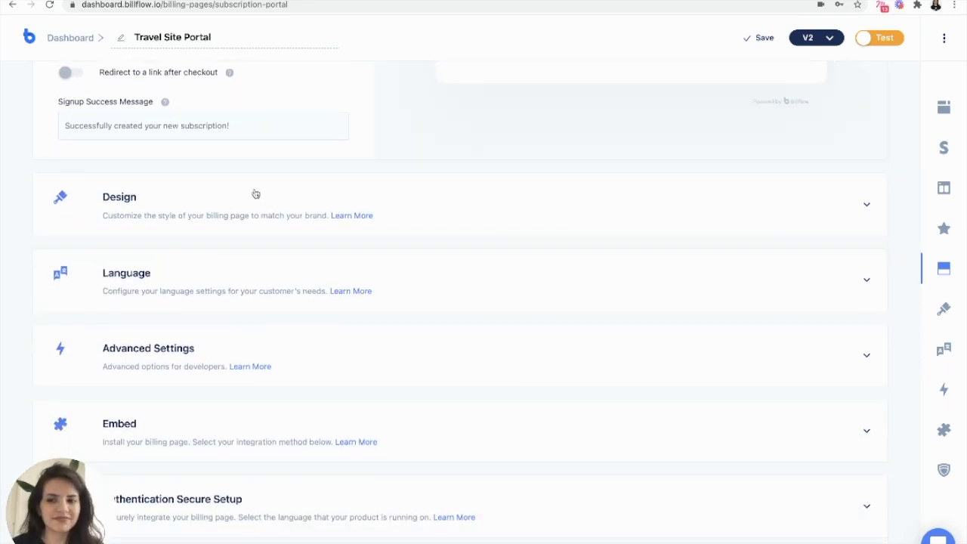
pyautogui.click(255, 194)
pyautogui.scroll(-5, 255, 191)
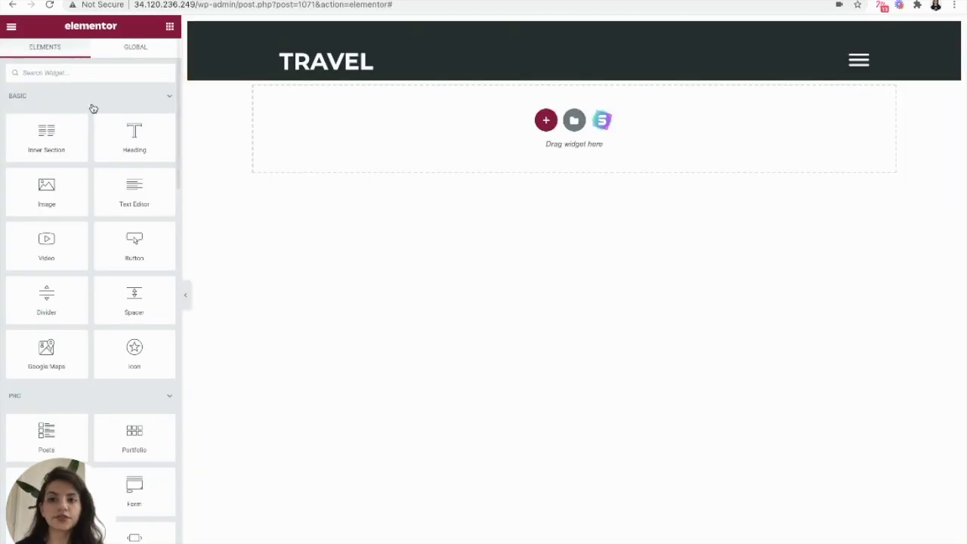
# Add a Shortcode widget to the empty TRAVEL page section and paste the Billflow shortcode.
pyautogui.click(71, 74)
pyautogui.write('shor')
pyautogui.moveTo(50, 109); pyautogui.dragTo(516, 119)
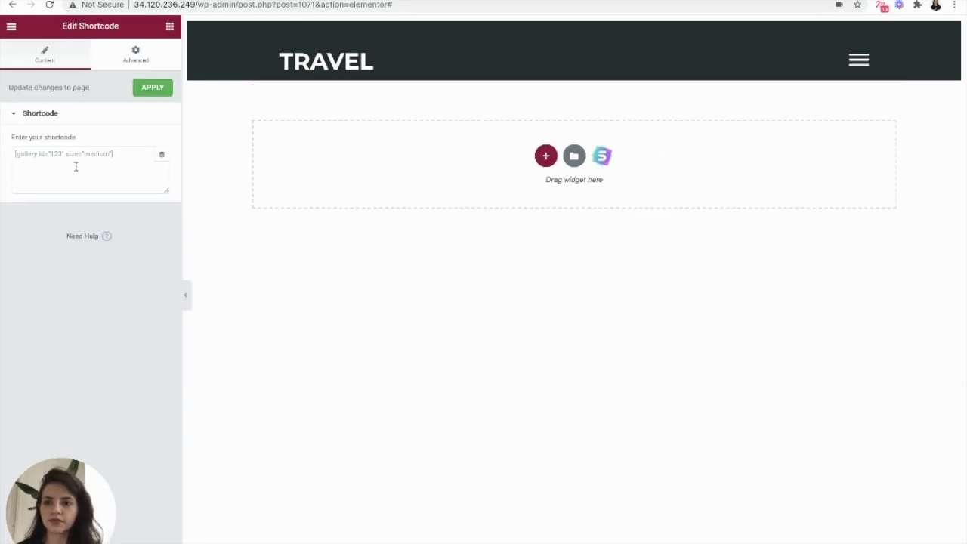
pyautogui.click(76, 166)
pyautogui.write('[billflow billing_page_id="fhEopcVabqP7Z9Ke39cm"]')
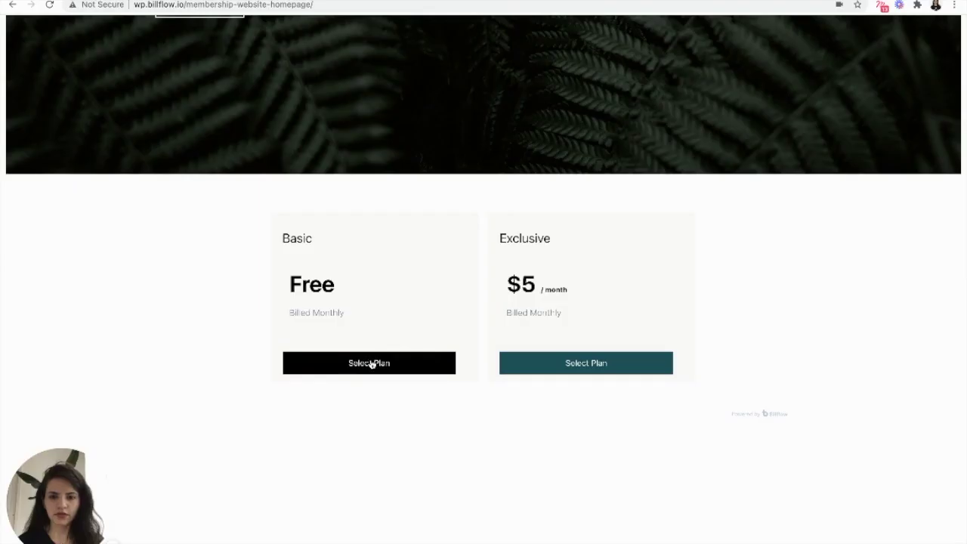
# Sign up for the free Basic plan and confirm the signup form.
pyautogui.click(371, 363)
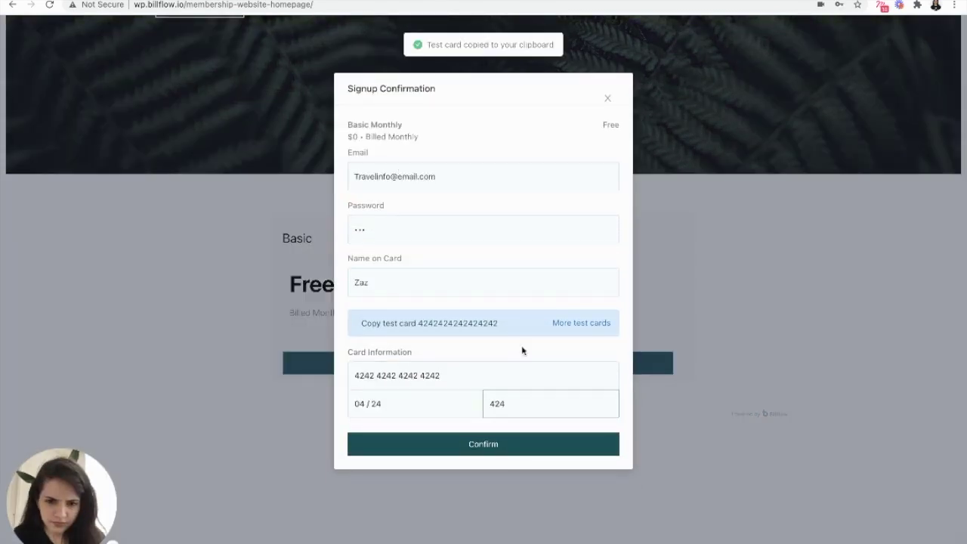
pyautogui.click(484, 444)
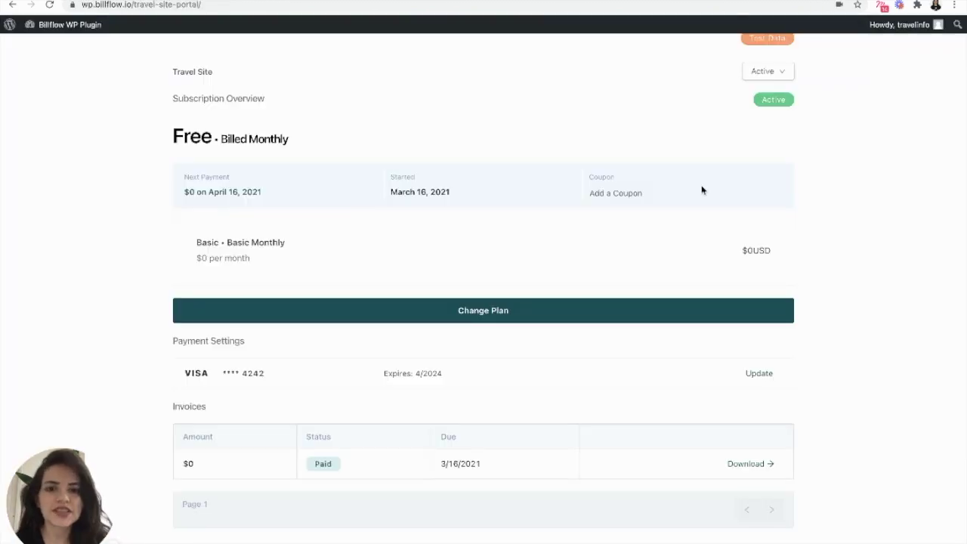
pyautogui.scroll(2, 702, 187)
# Review the portal's Active subscription menu, Change Plan options and Update card form.
pyautogui.click(785, 174)
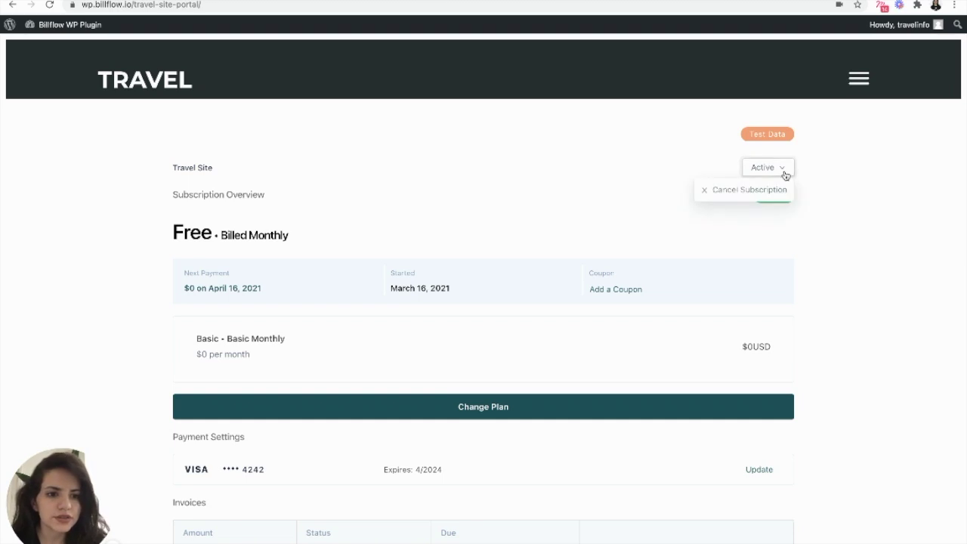
pyautogui.click(856, 207)
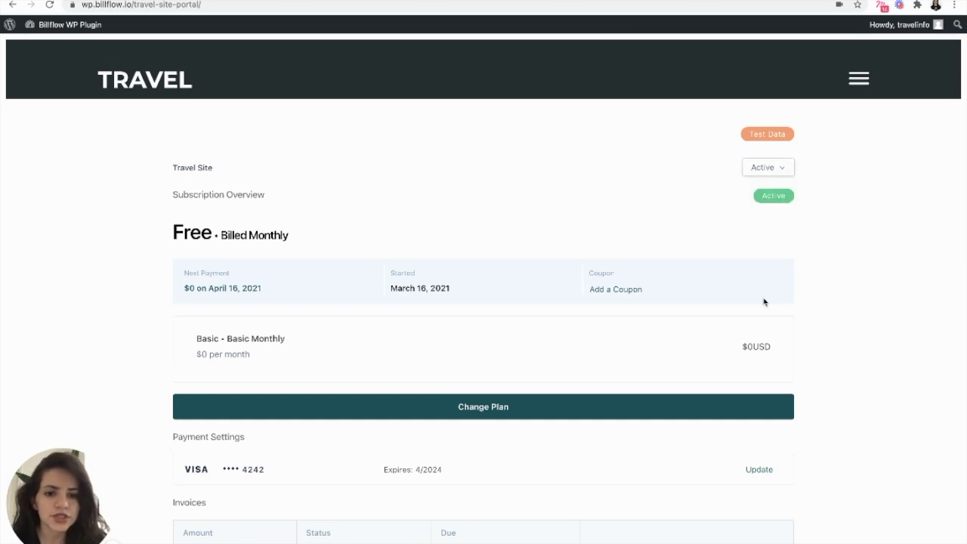
pyautogui.scroll(-3, 763, 299)
pyautogui.click(519, 316)
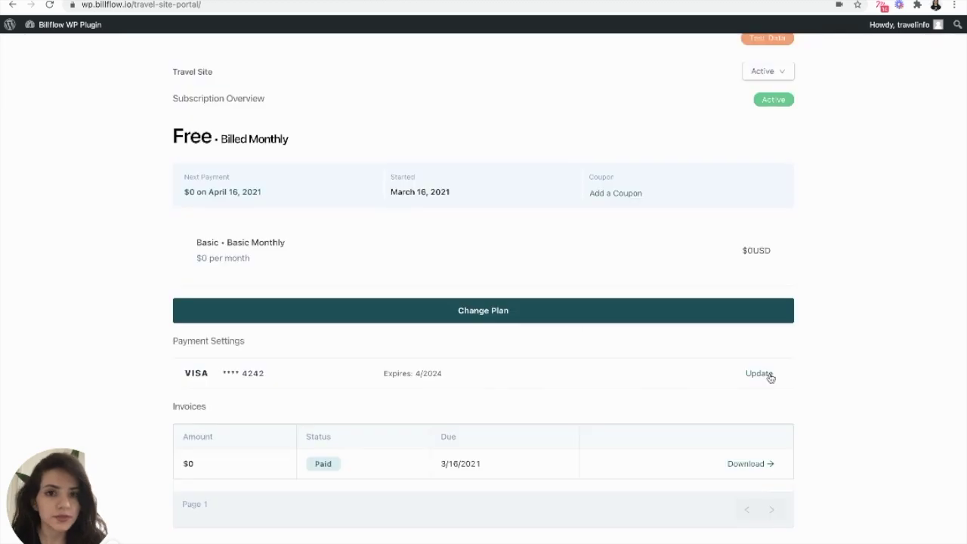
pyautogui.click(768, 375)
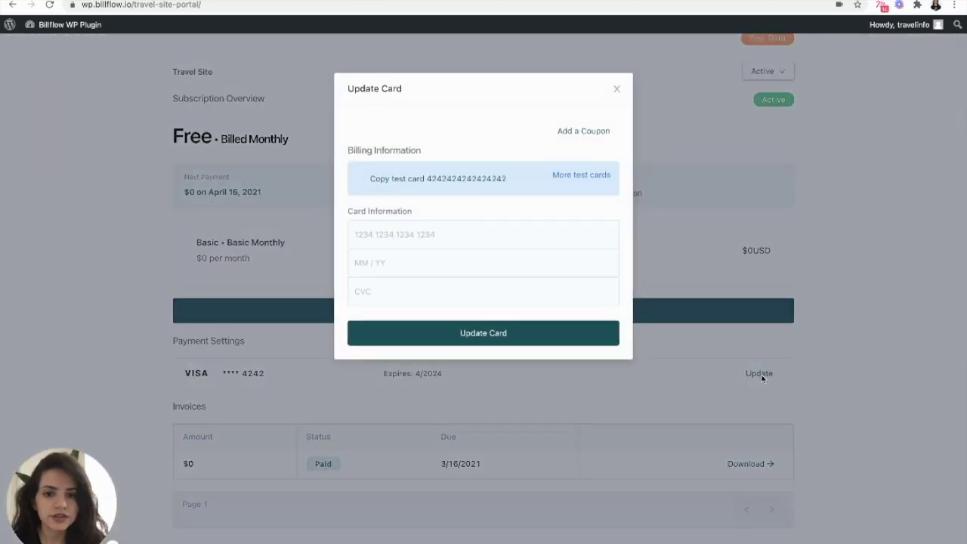
pyautogui.click(747, 471)
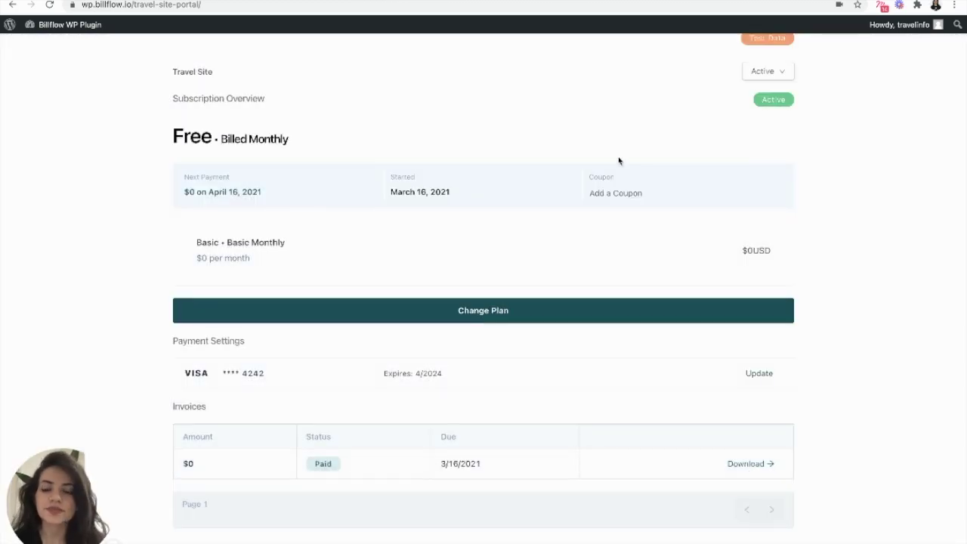
pyautogui.scroll(2, 618, 161)
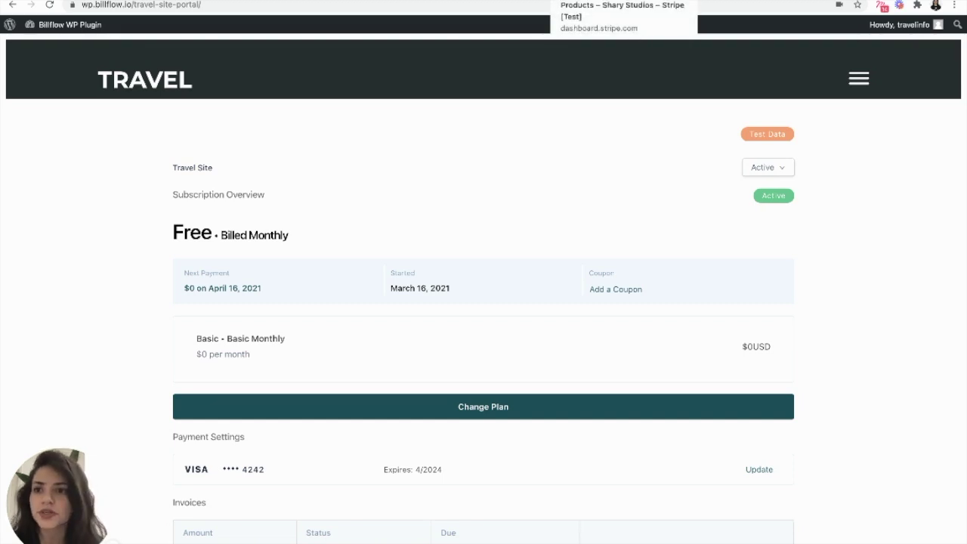
pyautogui.click(619, 0)
# Open the newest Stripe customer showing the Basic subscription, 4242 Visa and $0.00 invoice.
pyautogui.click(62, 127)
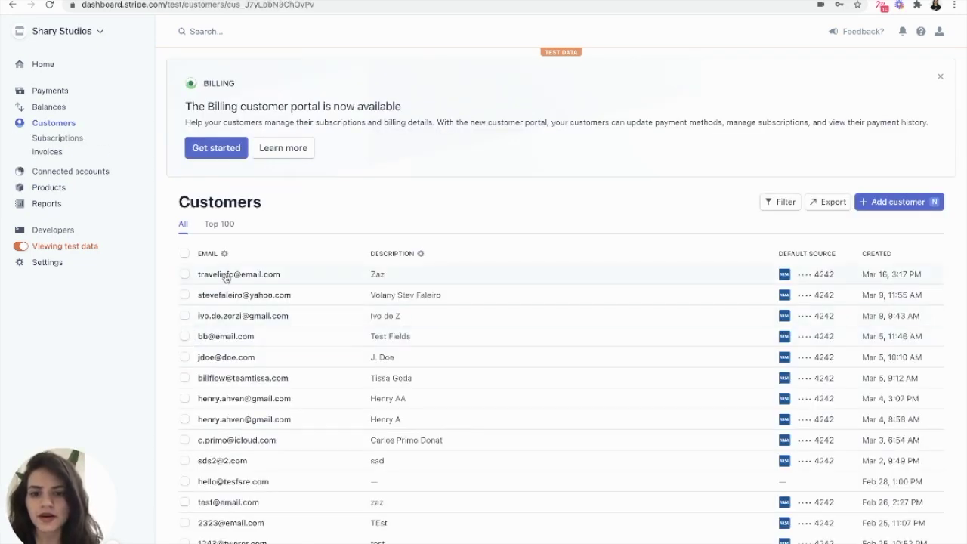
pyautogui.click(224, 276)
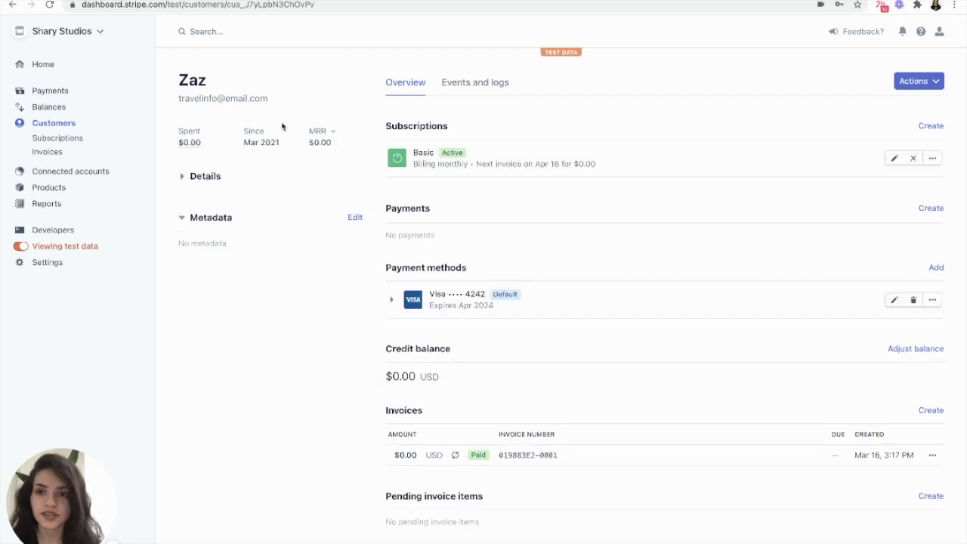
pyautogui.moveTo(180, 99); pyautogui.dragTo(233, 98)
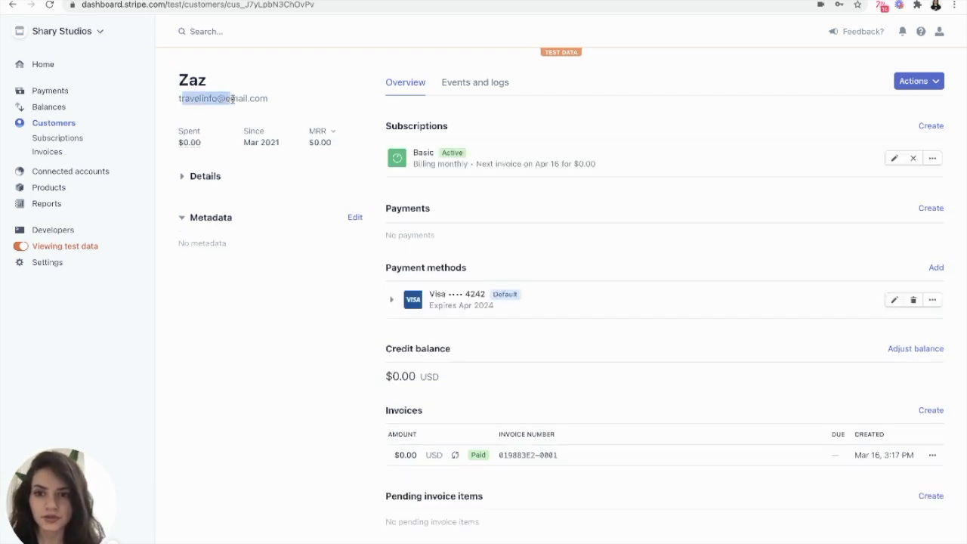
pyautogui.click(233, 99)
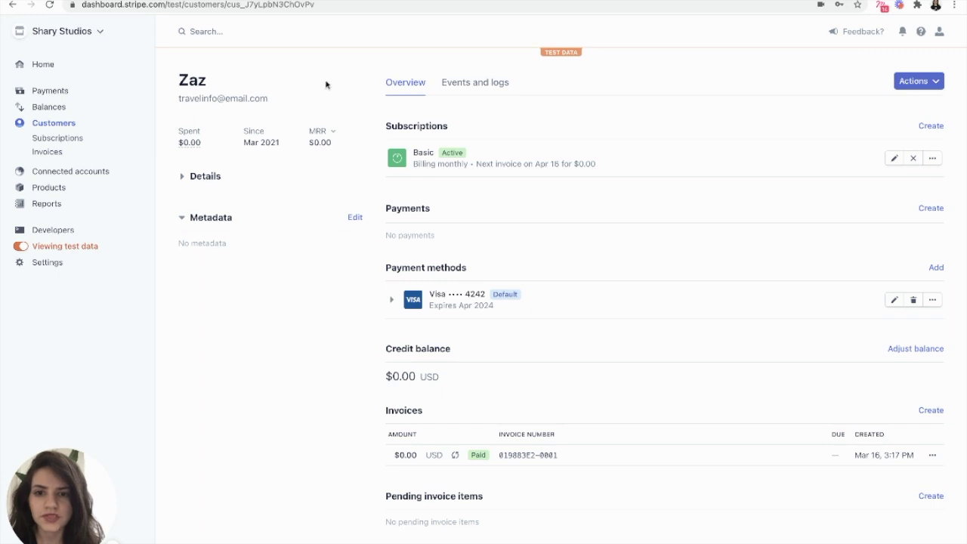
pyautogui.scroll(-3, 648, 104)
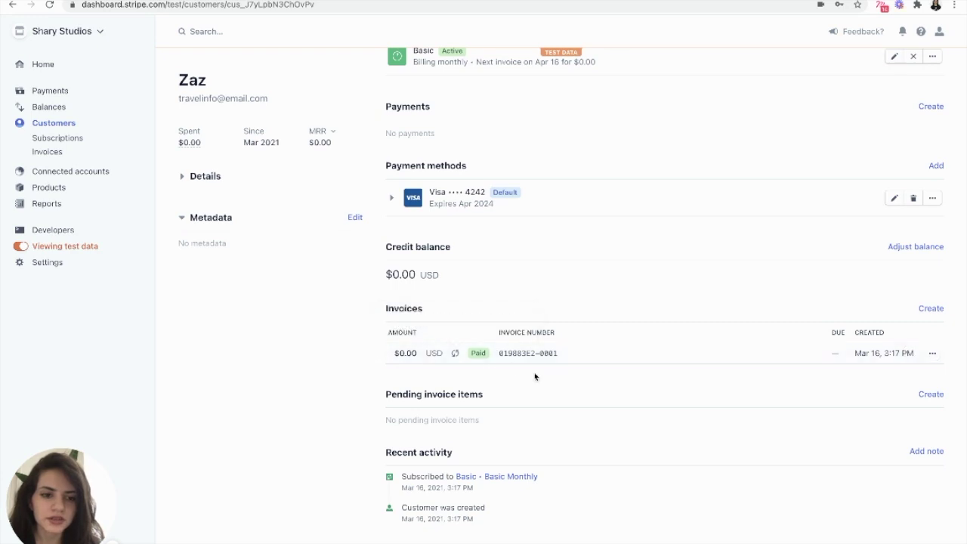
pyautogui.scroll(3, 534, 376)
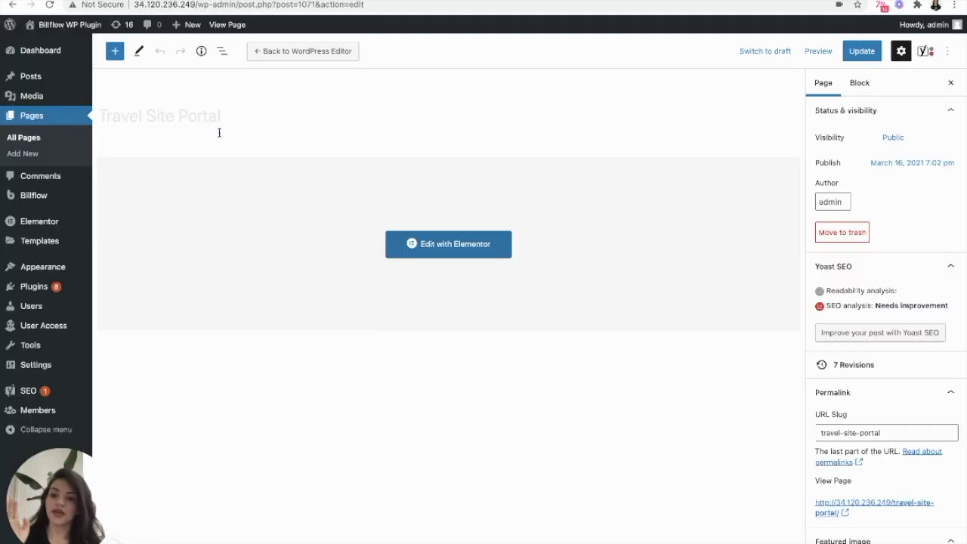
# Search All Users for 'travel' to find the new subscriber account.
pyautogui.click(29, 307)
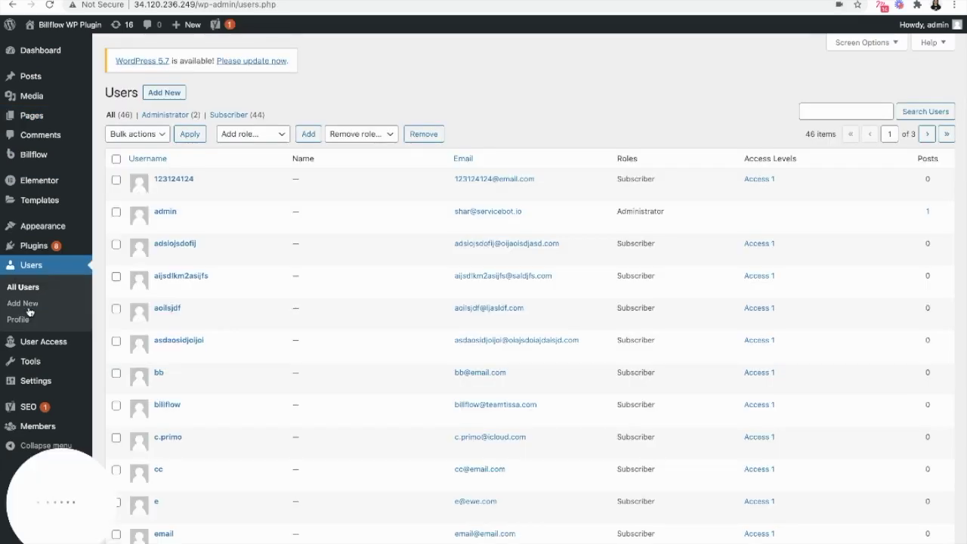
pyautogui.click(826, 109)
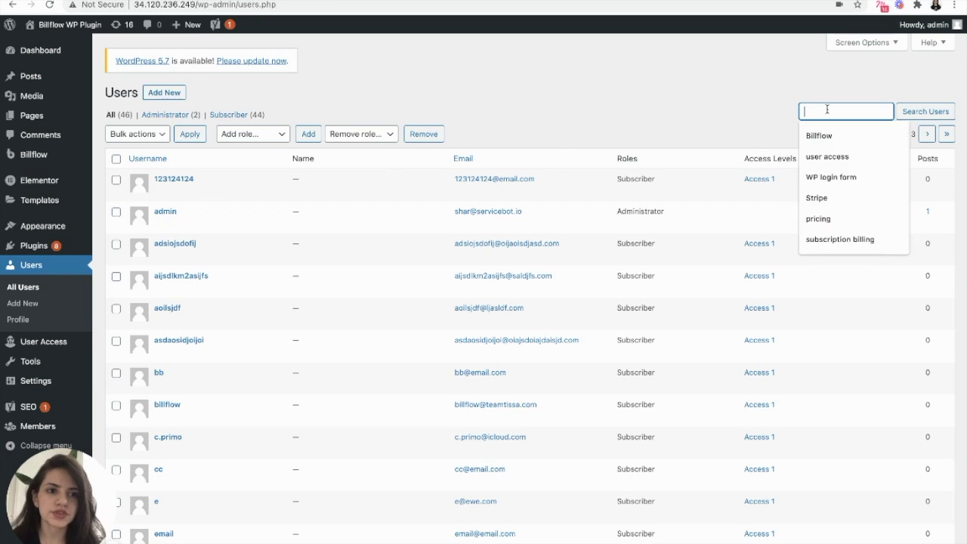
pyautogui.write('tra')
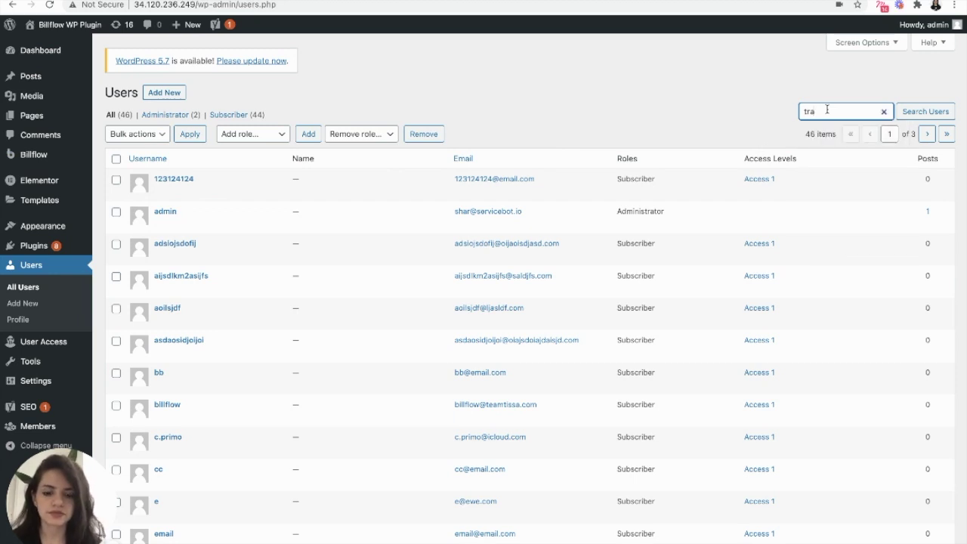
pyautogui.write('vel')
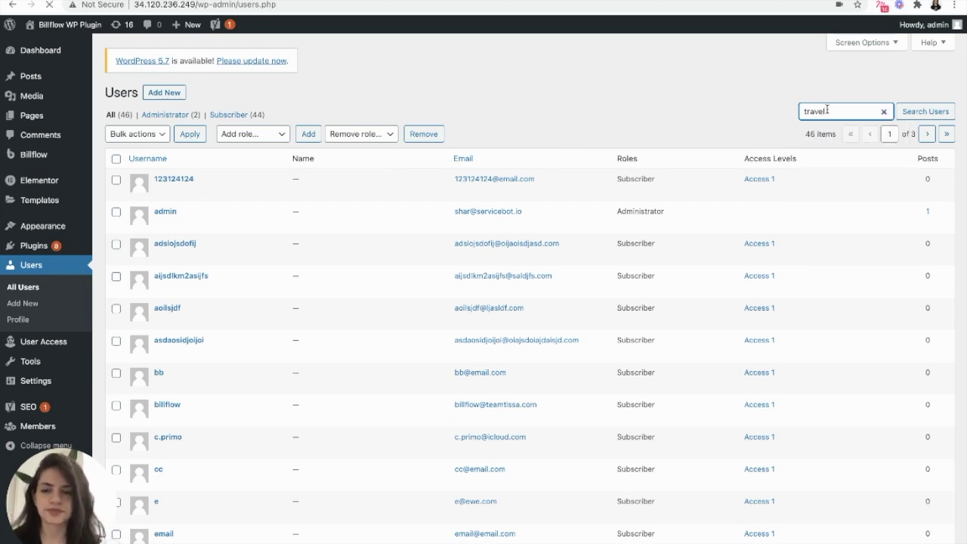
pyautogui.press('Return')
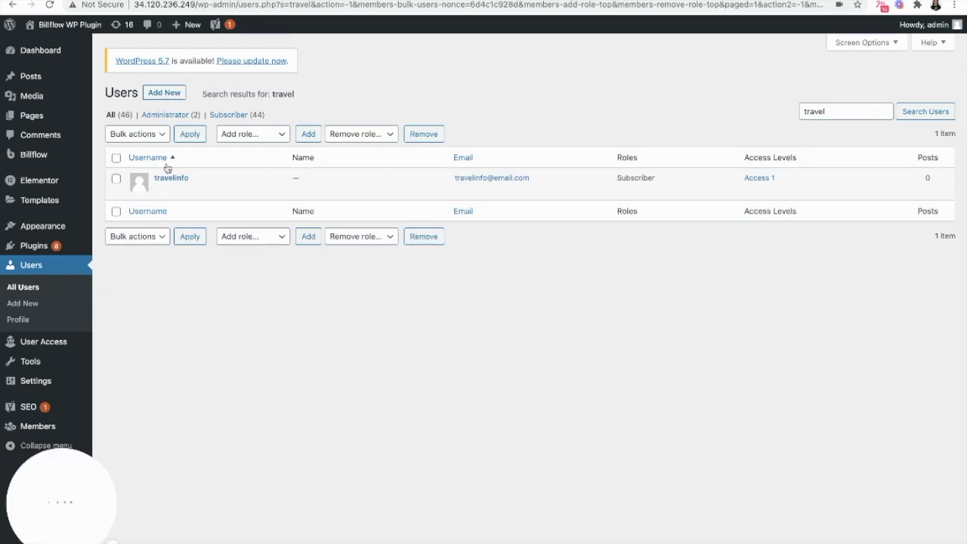